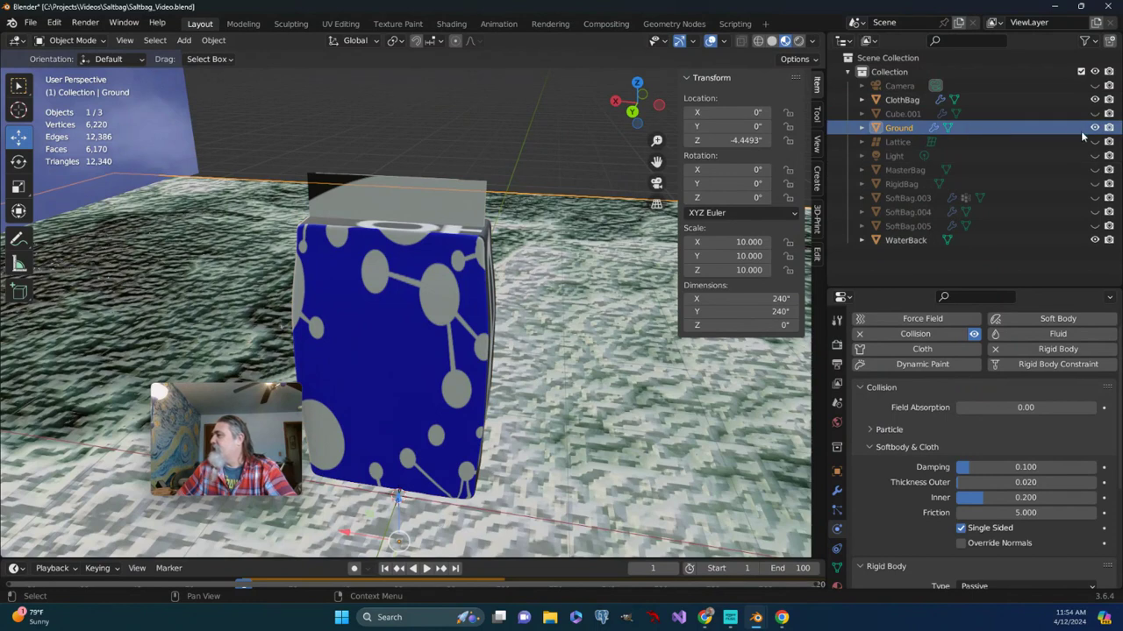
Hide the Ground plane and the WaterBack backdrop so only the ClothBag object stays in view
left_click(1093, 128)
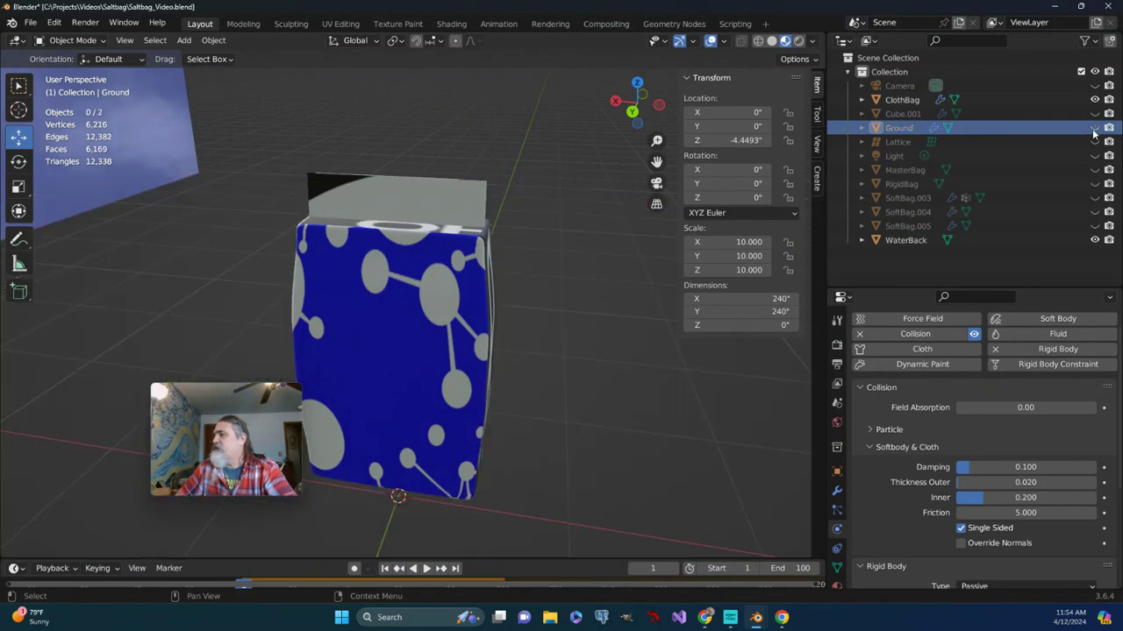
left_click(178, 164)
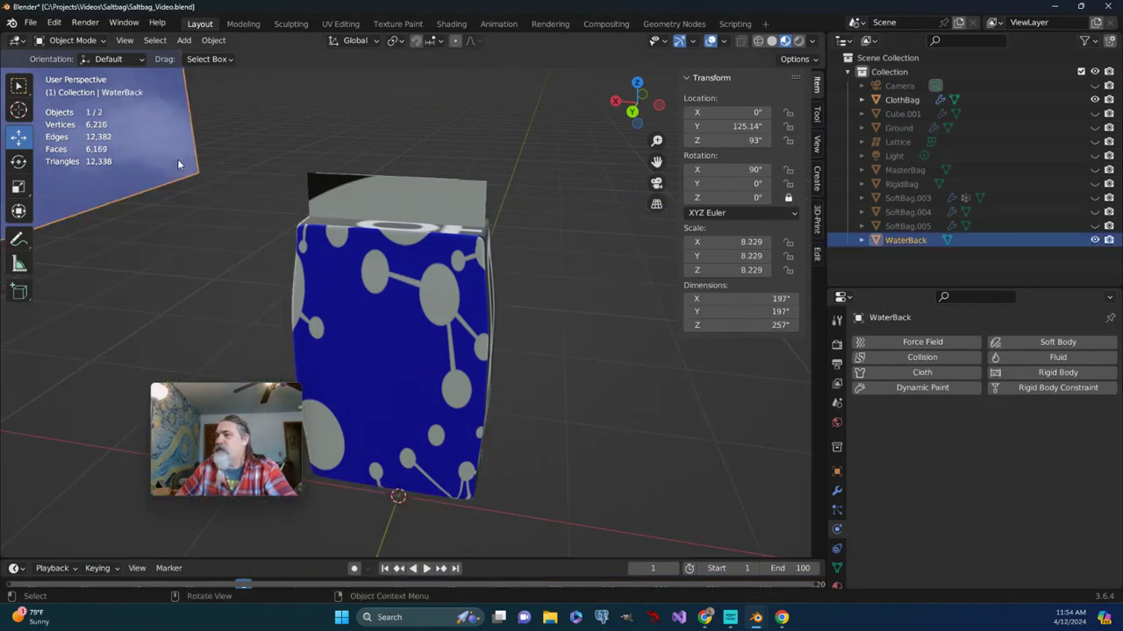
left_click(1094, 240)
middle_click_drag(429, 250, 386, 253)
scroll(458, 251, "up", 3)
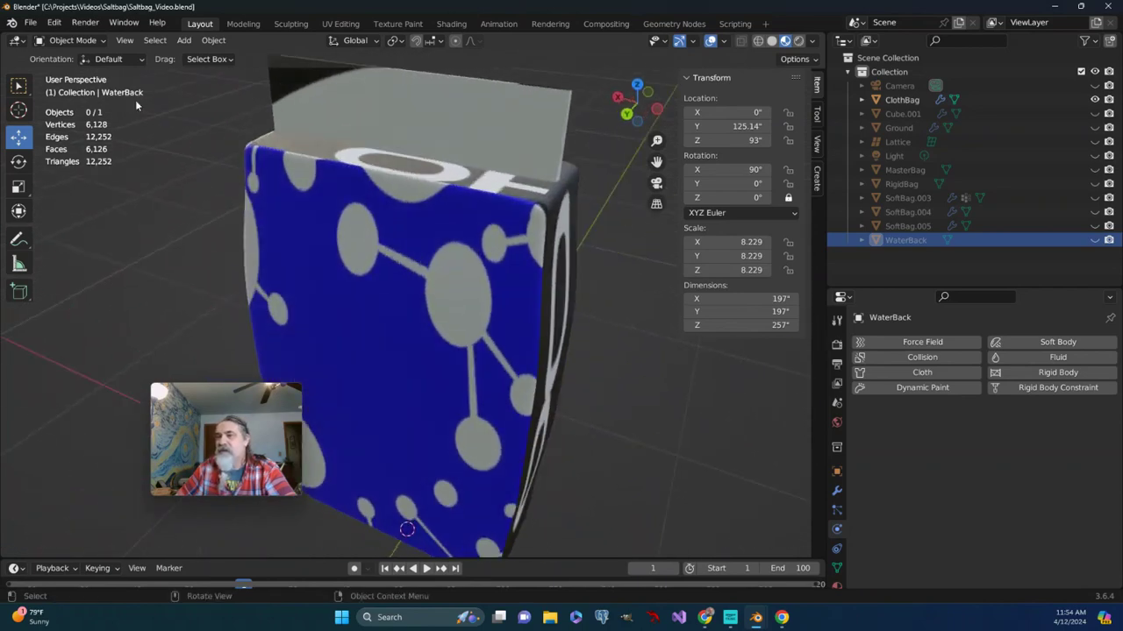
Enter Edit Mode on the ClothBag mesh and enable proportional editing
left_click(70, 40)
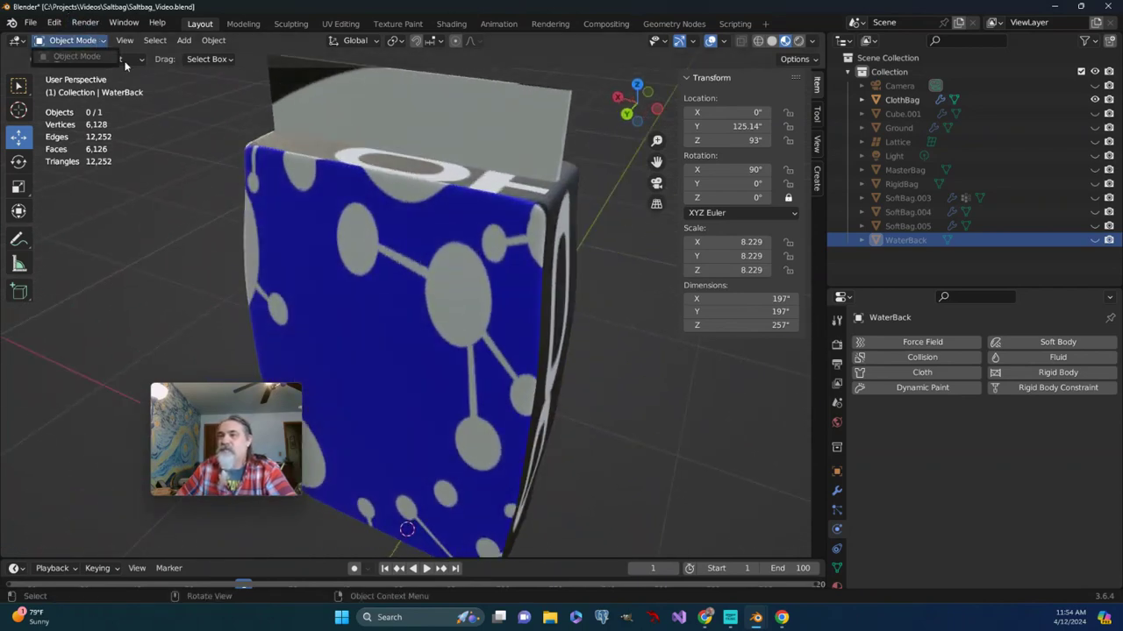
left_click(387, 173)
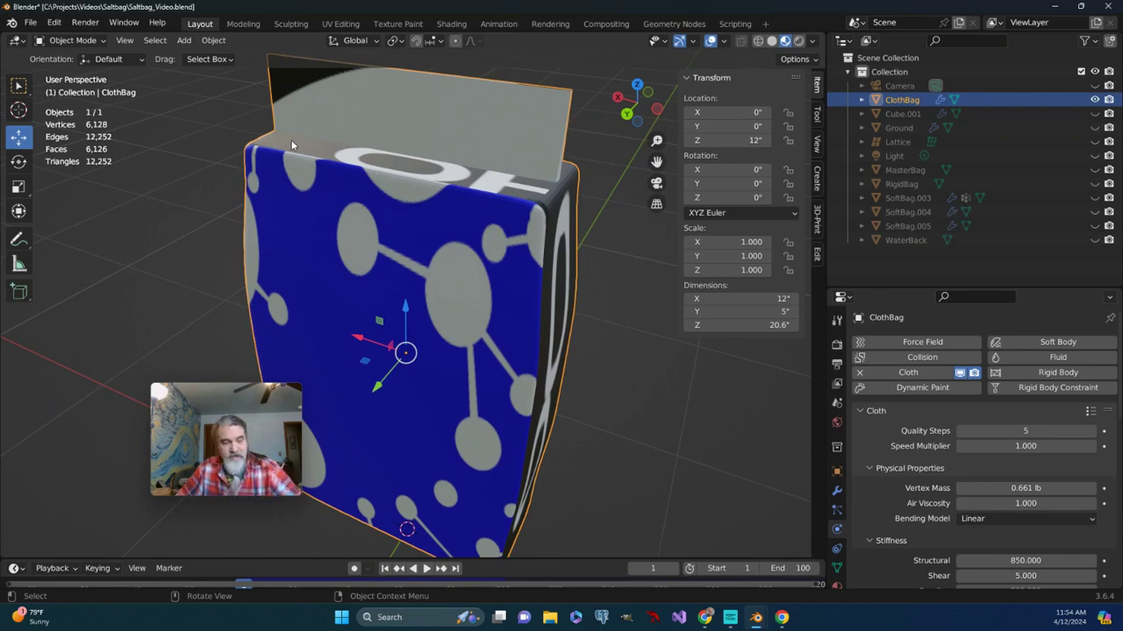
key("Tab")
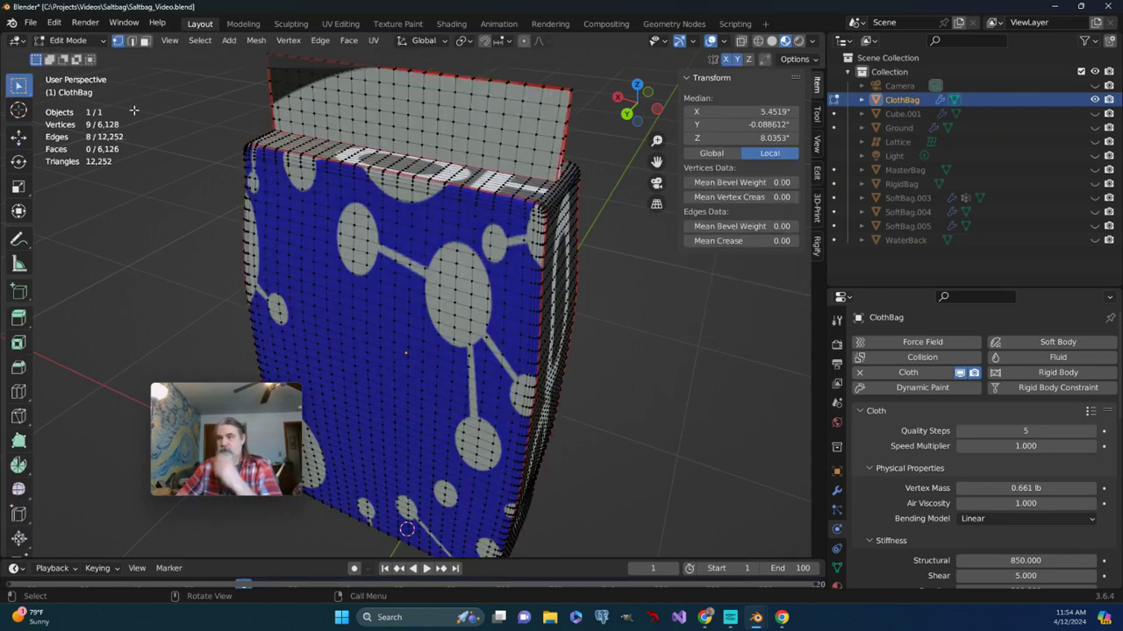
scroll(331, 147, "up", 3)
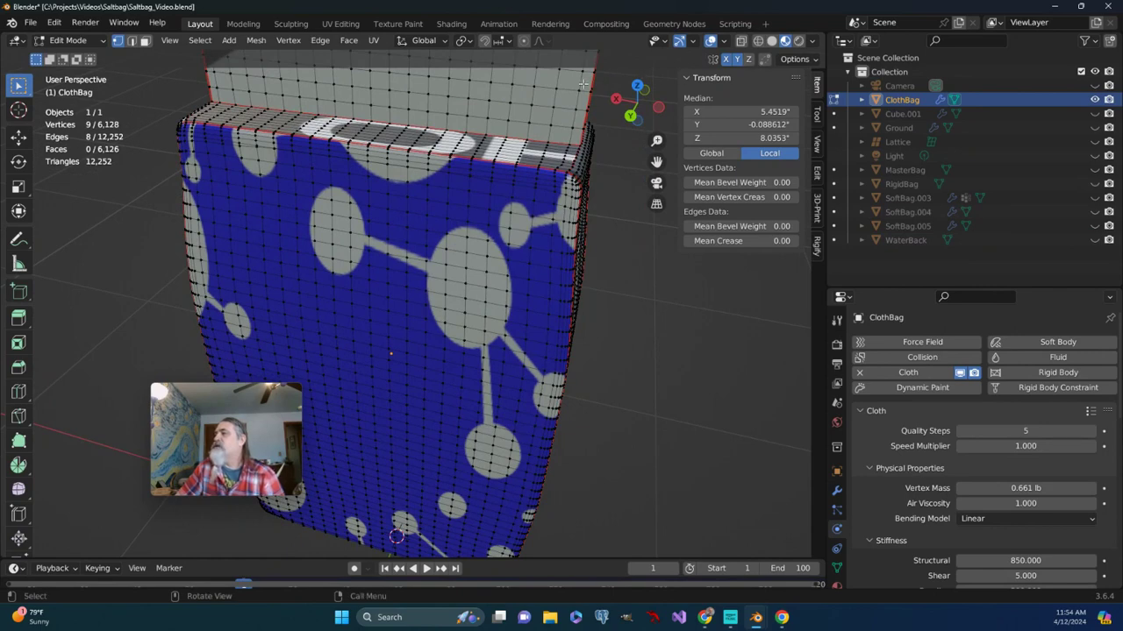
left_click(523, 41)
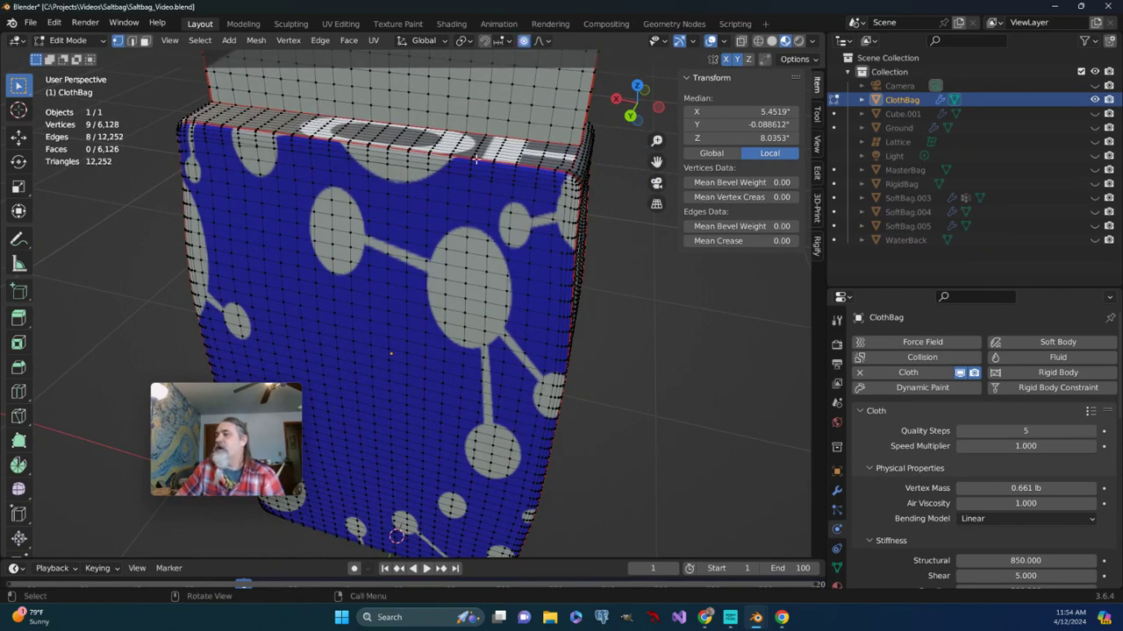
In edge select mode, select the full edge path along the base of the bag's top flap on one side
middle_click_drag(474, 159, 383, 177)
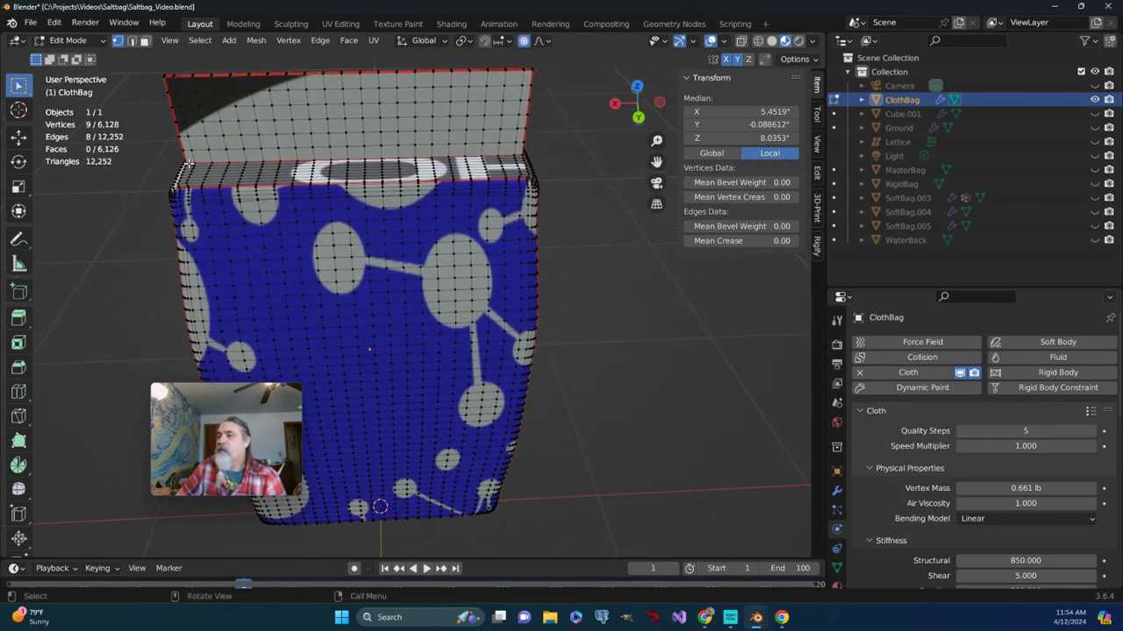
left_click(189, 162)
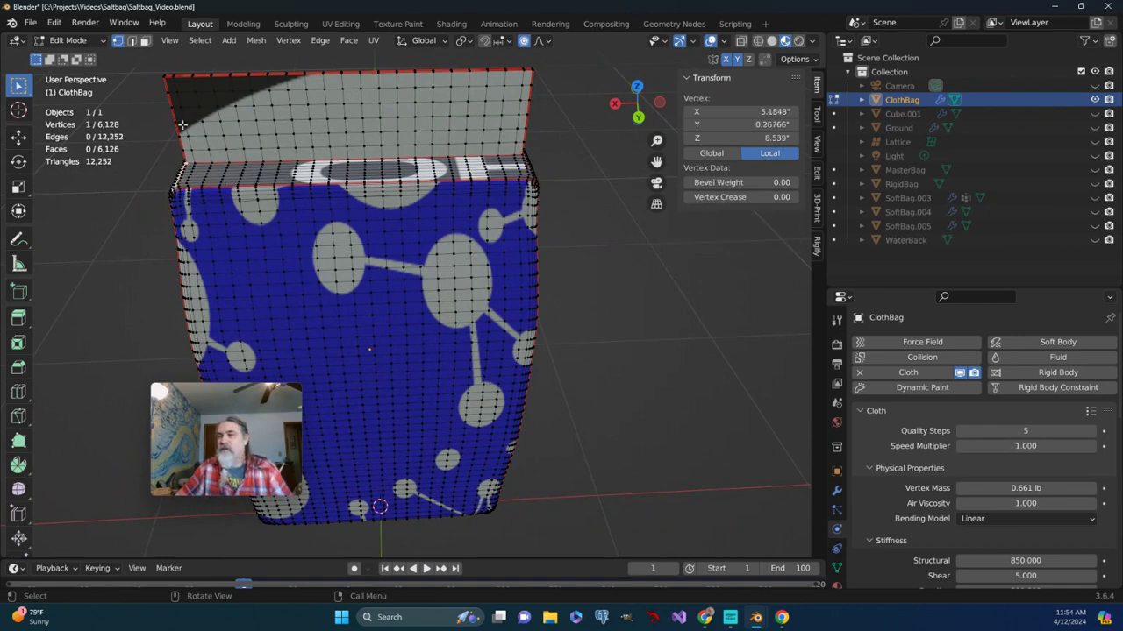
left_click(131, 42)
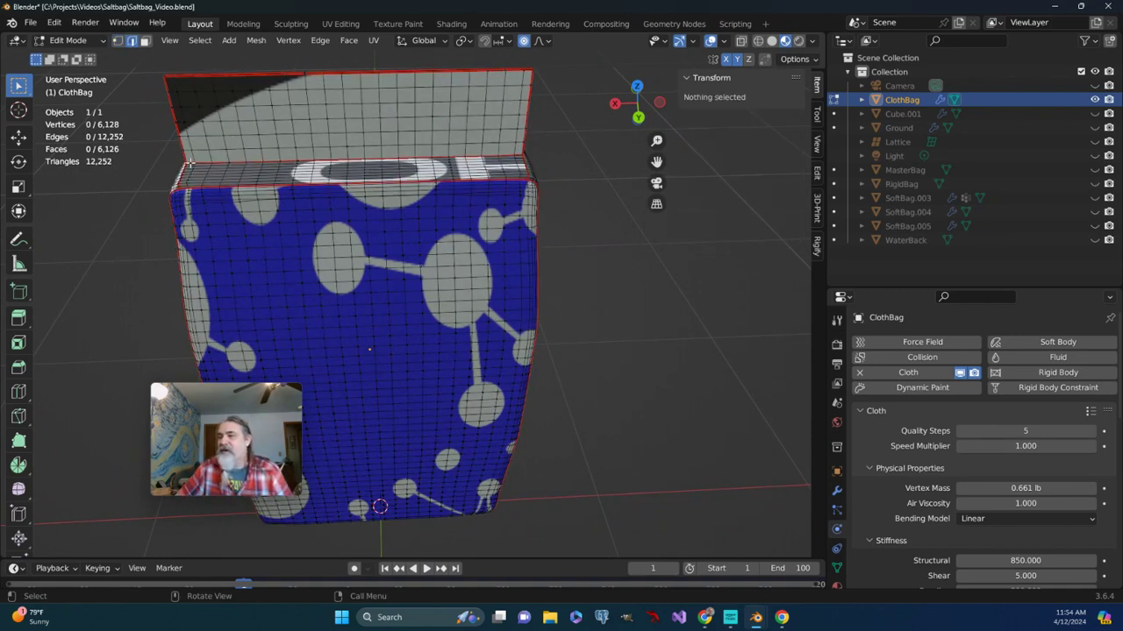
left_click(193, 164)
key("shift")
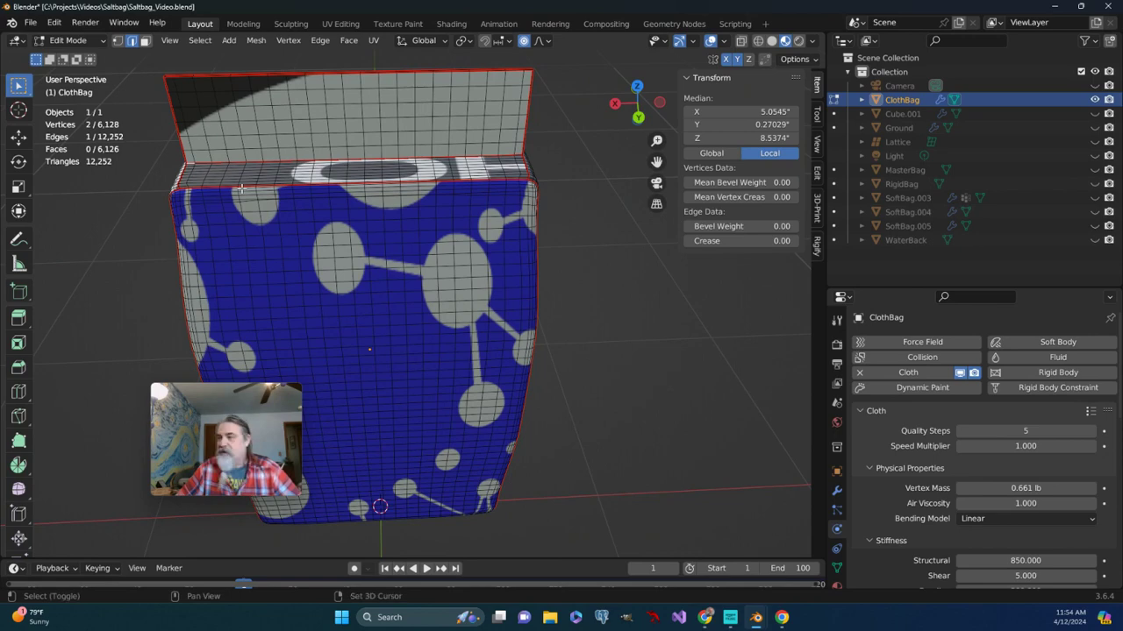
scroll(153, 168, "up", 2)
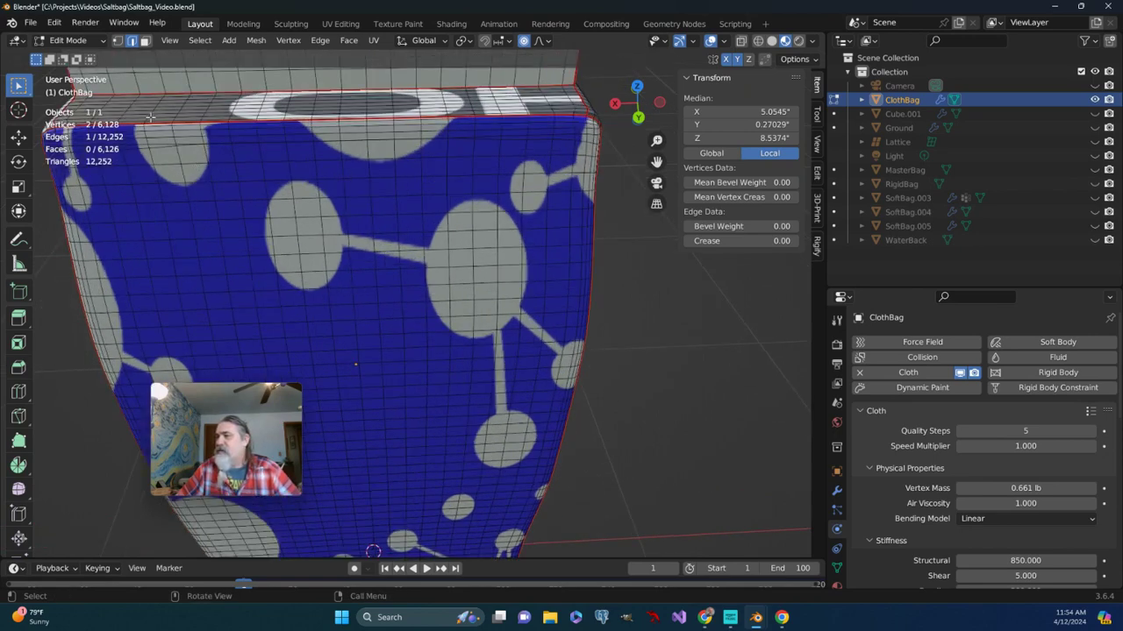
scroll(144, 114, "down", 1)
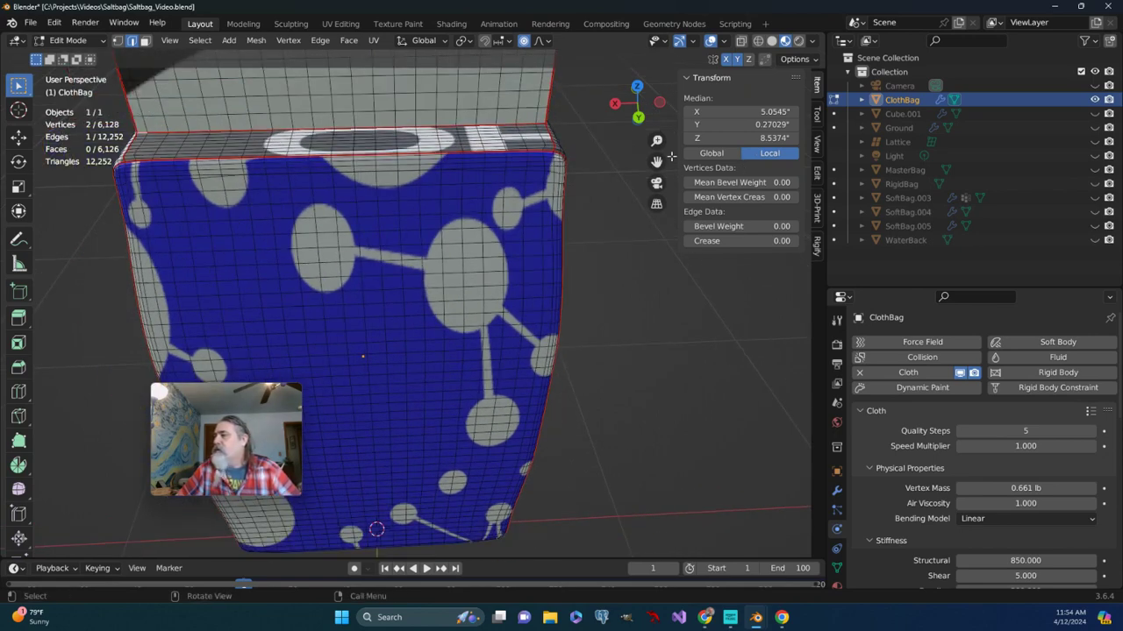
left_click_drag(656, 161, 242, 166)
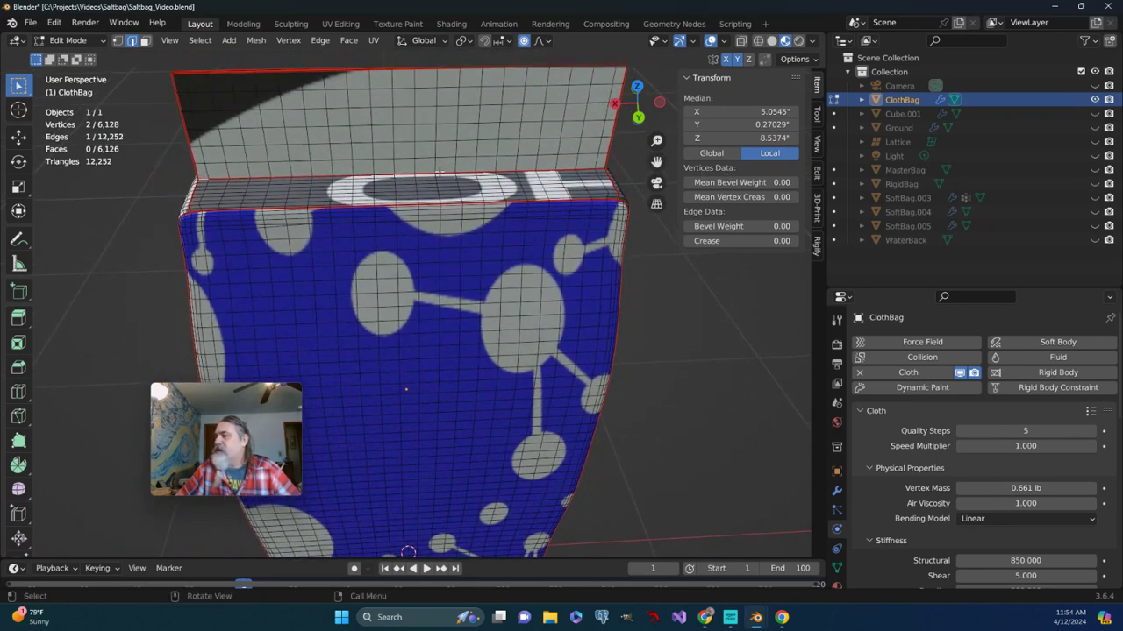
left_click(602, 167, "shift")
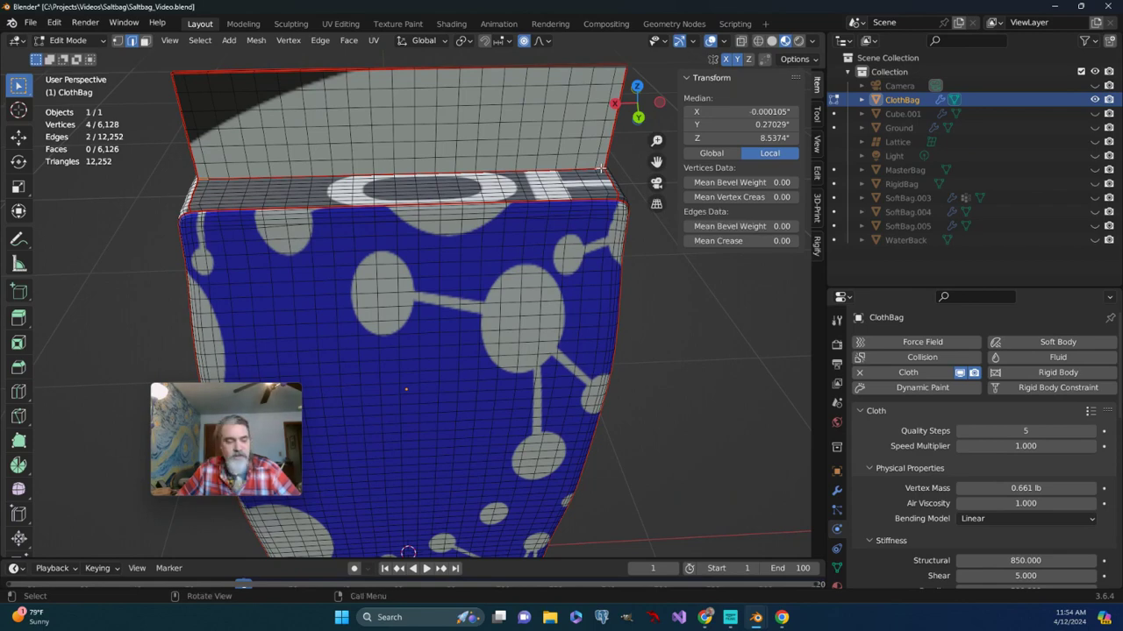
left_click(602, 168, "ctrl")
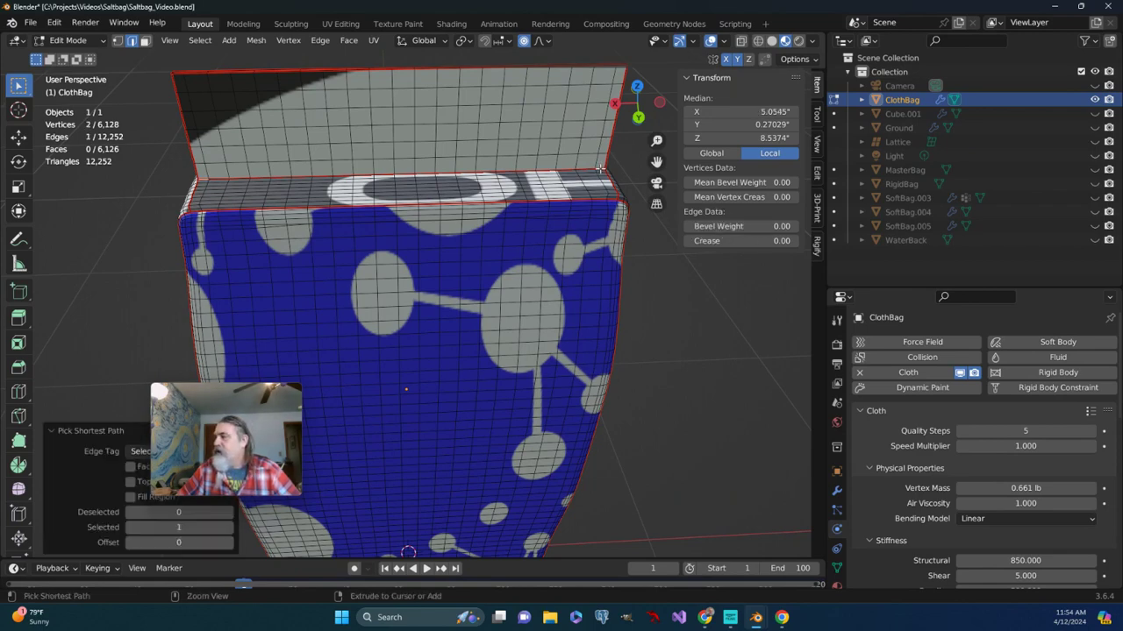
left_click(204, 178)
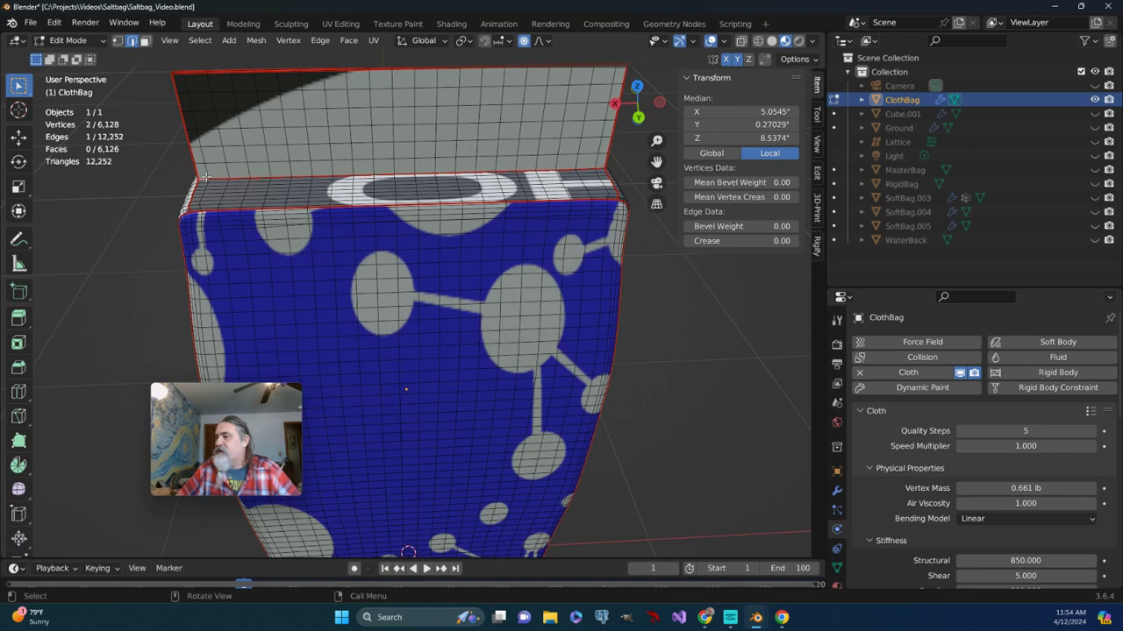
left_click(601, 167, "ctrl")
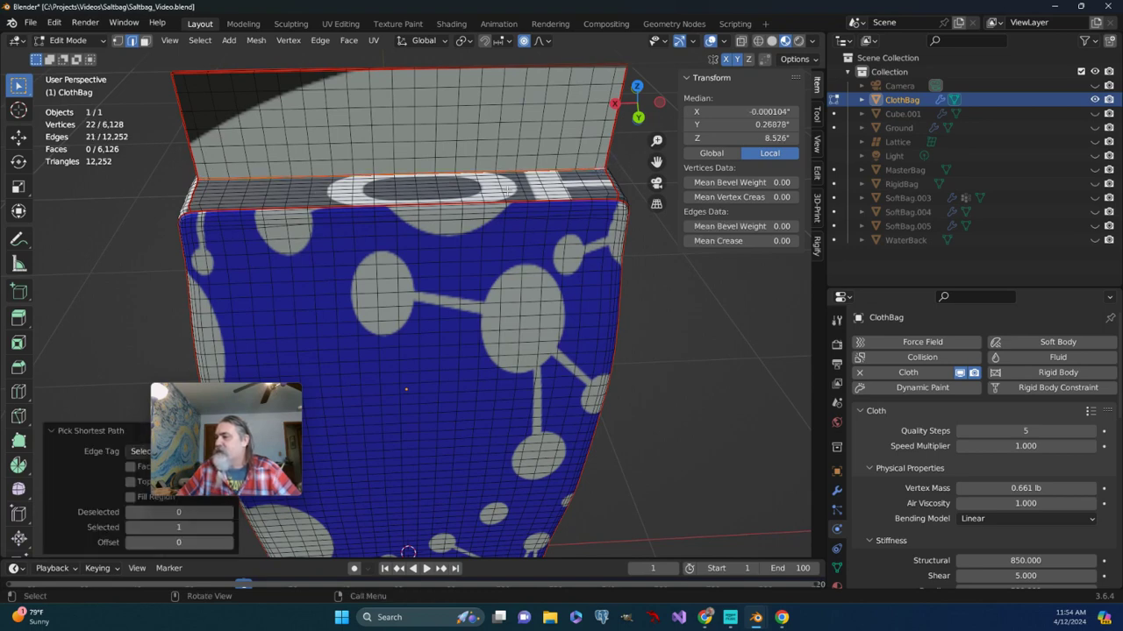
Add the matching edge path along the flap's base on the opposite side of the bag to the selection
middle_click_drag(508, 191, 258, 224)
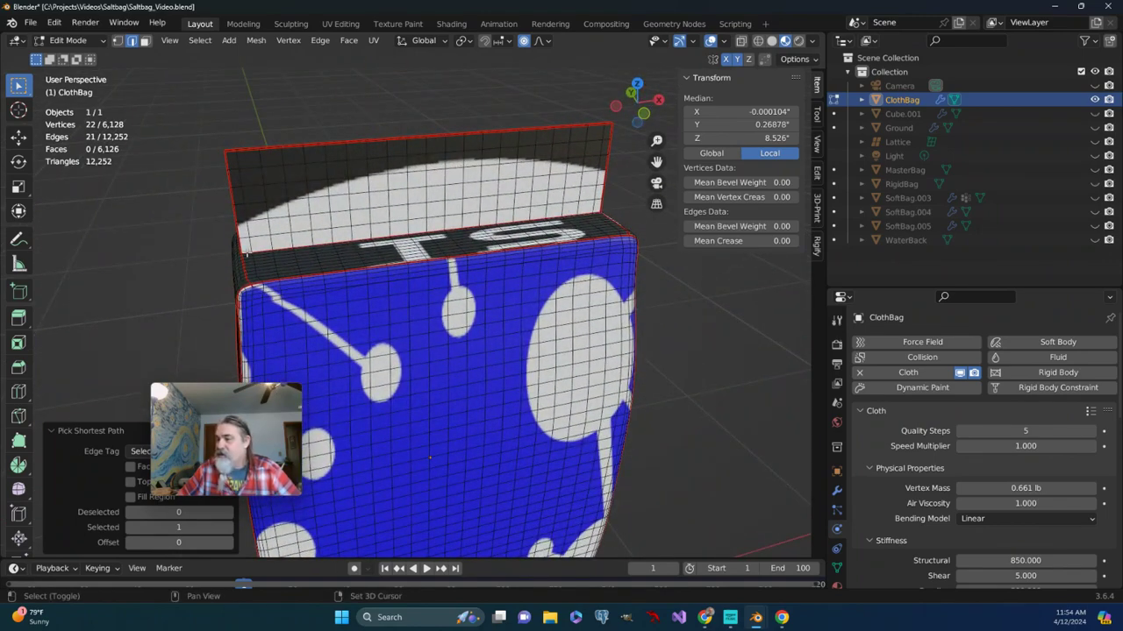
left_click(263, 252, "shift")
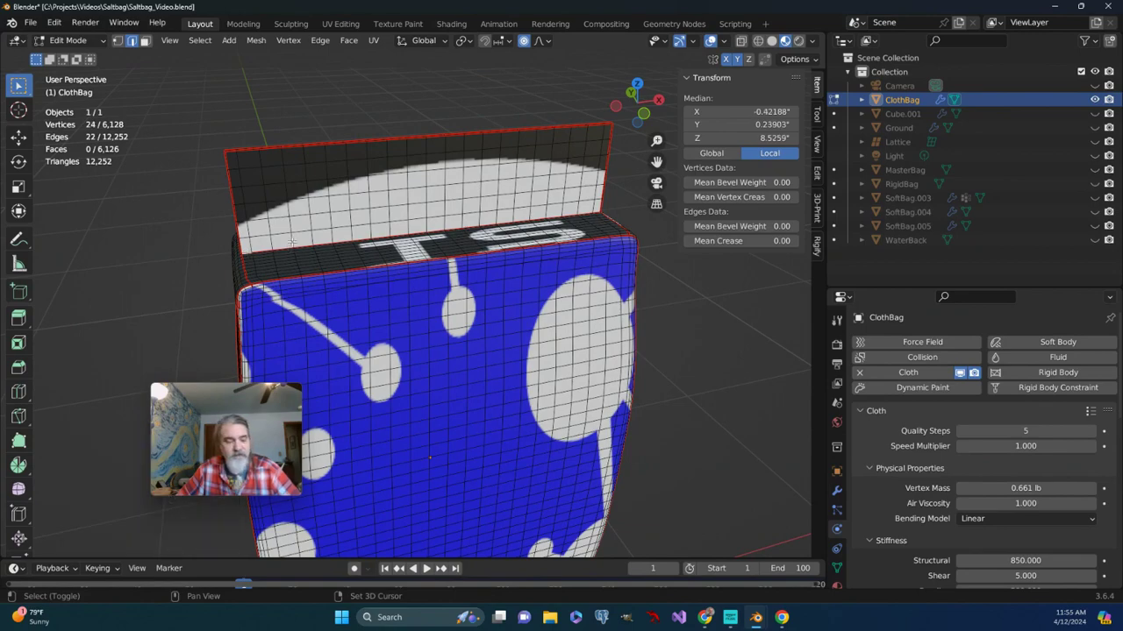
middle_click_drag(292, 241, 418, 249)
left_click(584, 284, "ctrl")
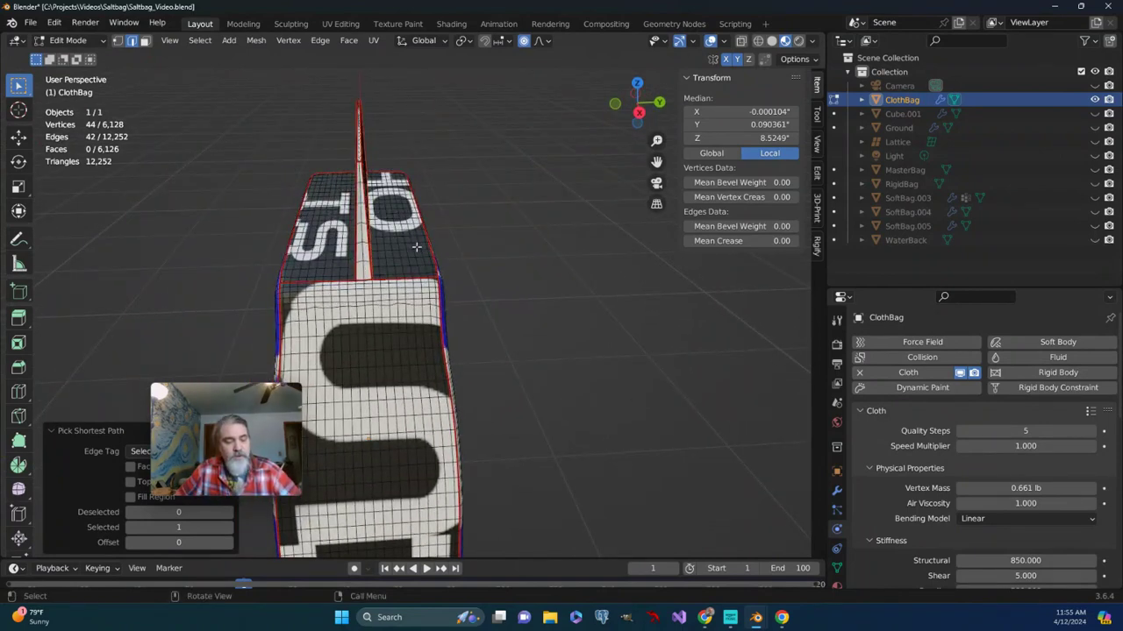
Raise the selected flap-base edges about 0.36" along Z with a smooth proportional size of about 1.4"
key("g")
key("z")
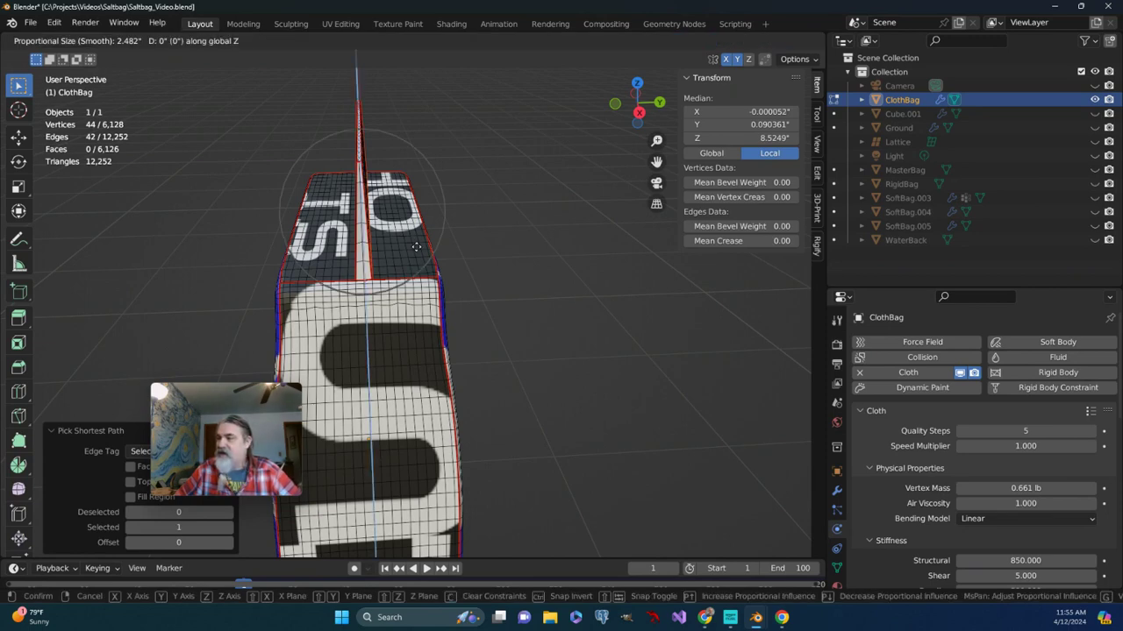
scroll(417, 247, "up", 4)
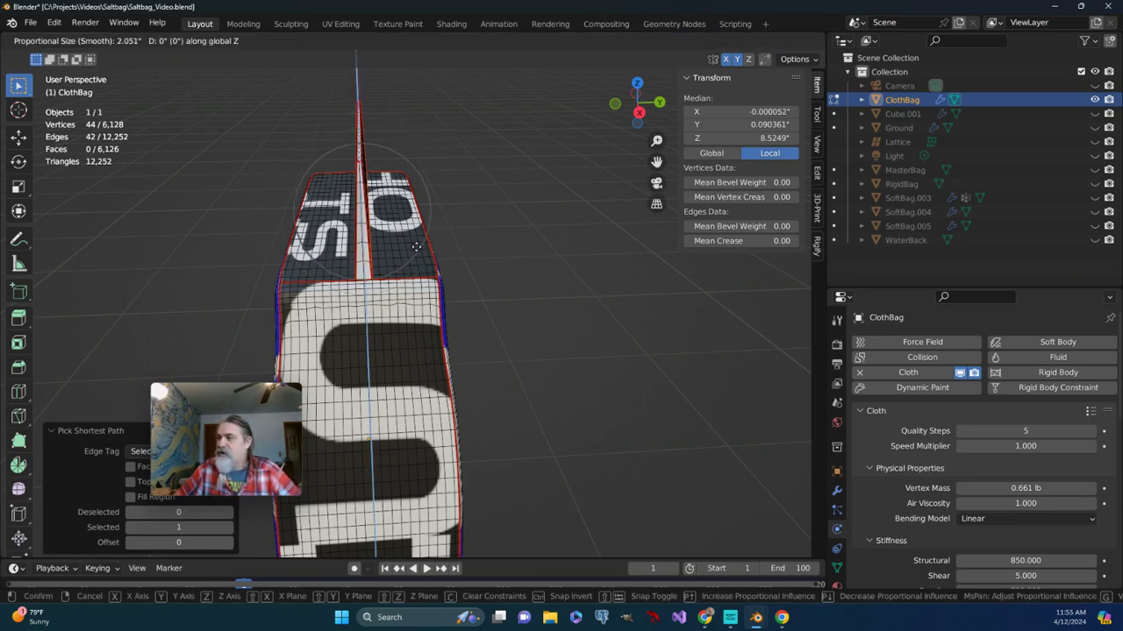
scroll(417, 247, "up", 2)
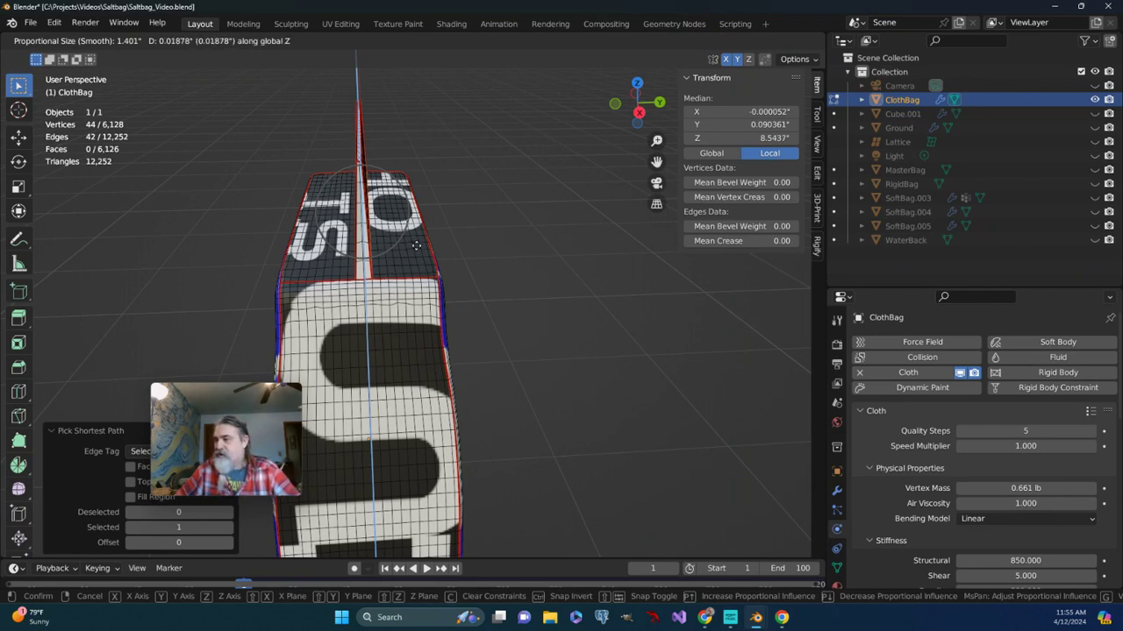
scroll(416, 246, "up", 6)
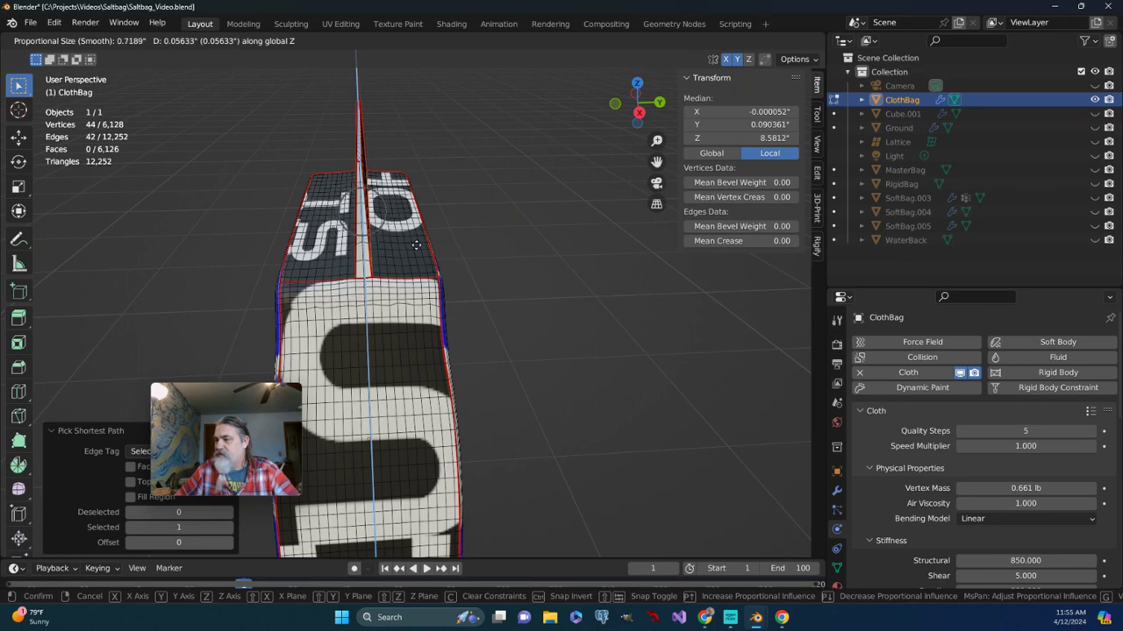
scroll(417, 245, "up", 1)
scroll(417, 243, "down", 4)
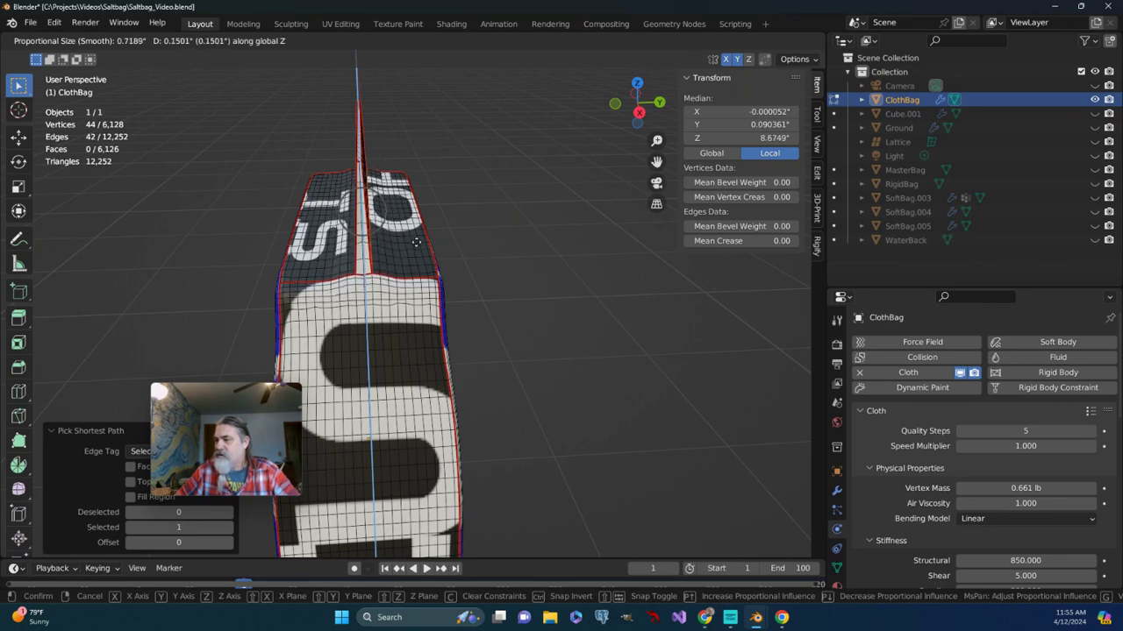
scroll(417, 243, "down", 9)
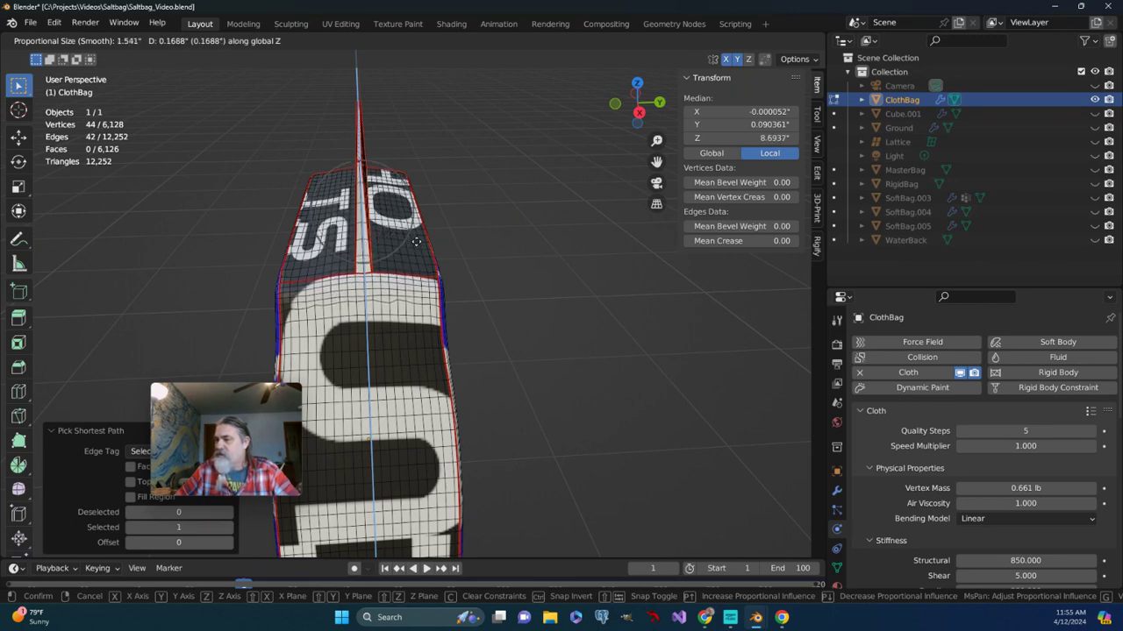
scroll(417, 242, "up", 6)
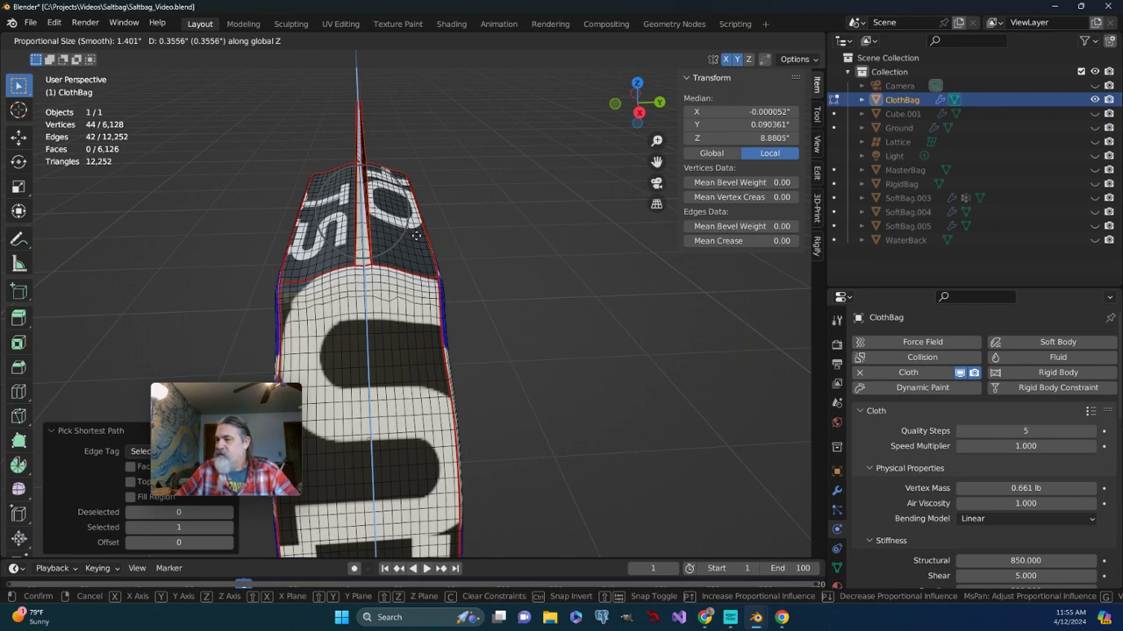
left_click(416, 235)
Raise the selected flap-base edges about 0.11" further along Z with the smooth proportional size reduced to about 0.79"
middle_click_drag(416, 235, 384, 249)
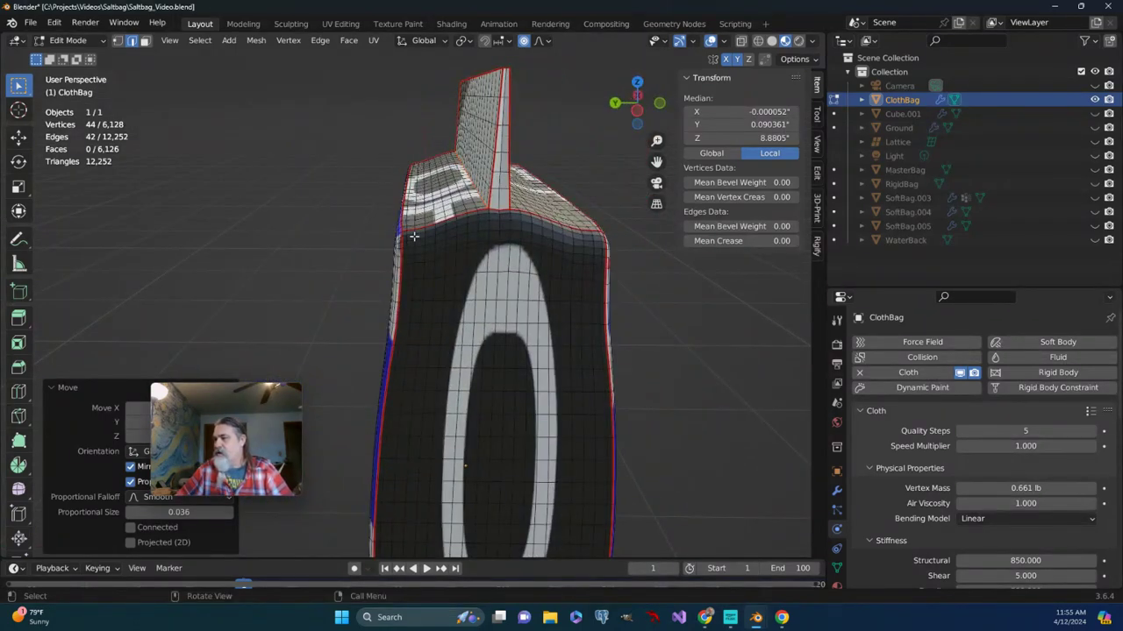
middle_click_drag(450, 226, 441, 242)
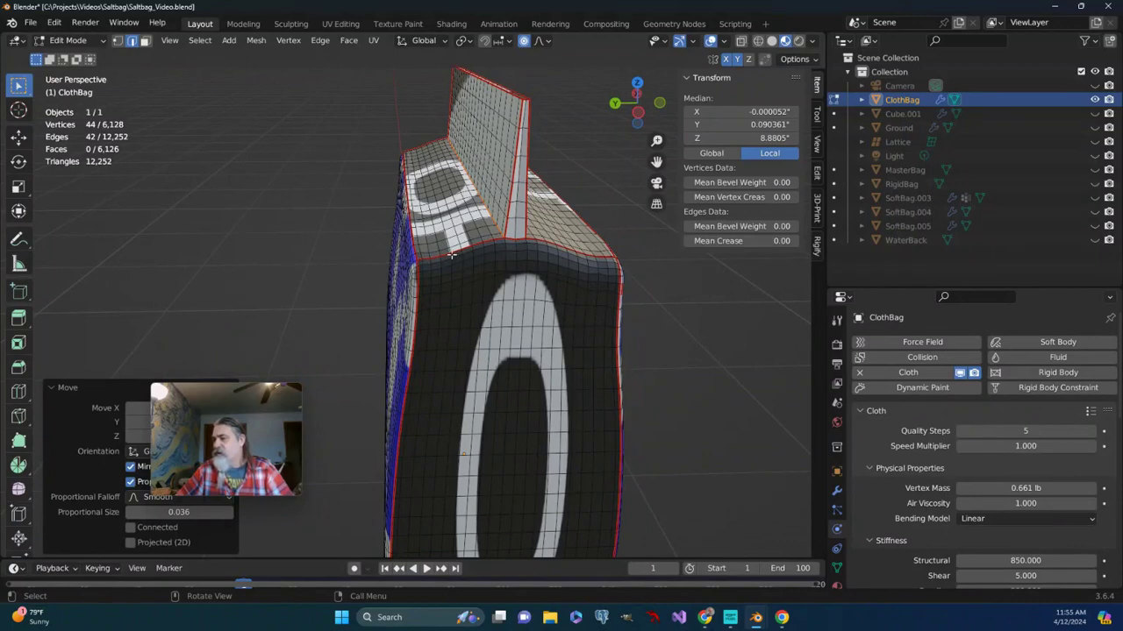
middle_click_drag(511, 228, 489, 222)
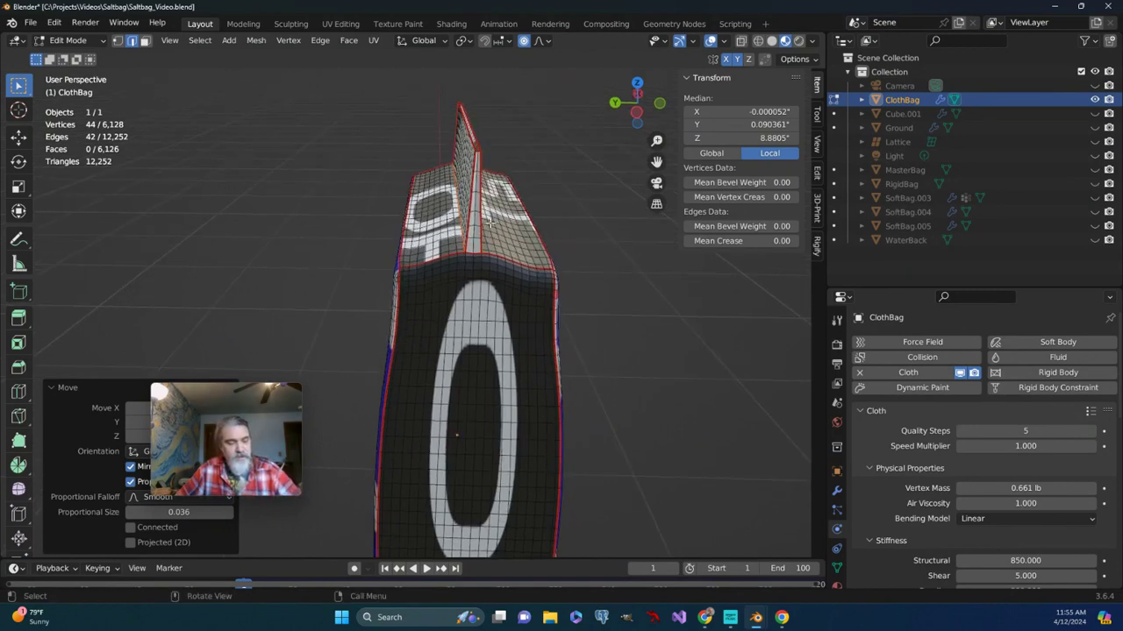
key("g")
key("z")
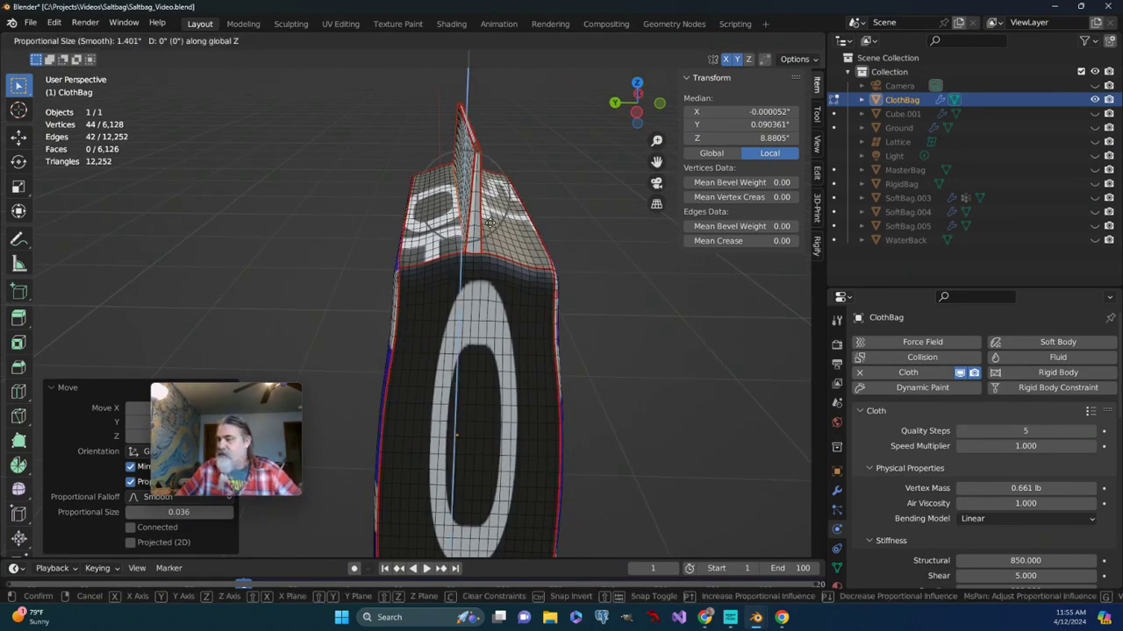
scroll(489, 223, "up", 5)
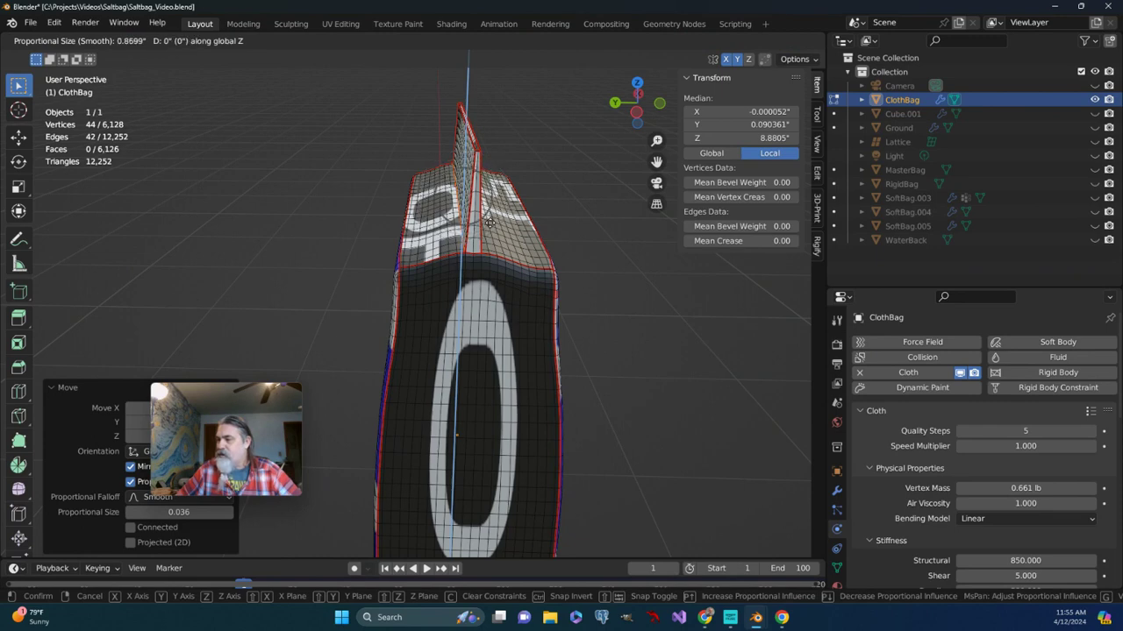
scroll(488, 222, "up", 1)
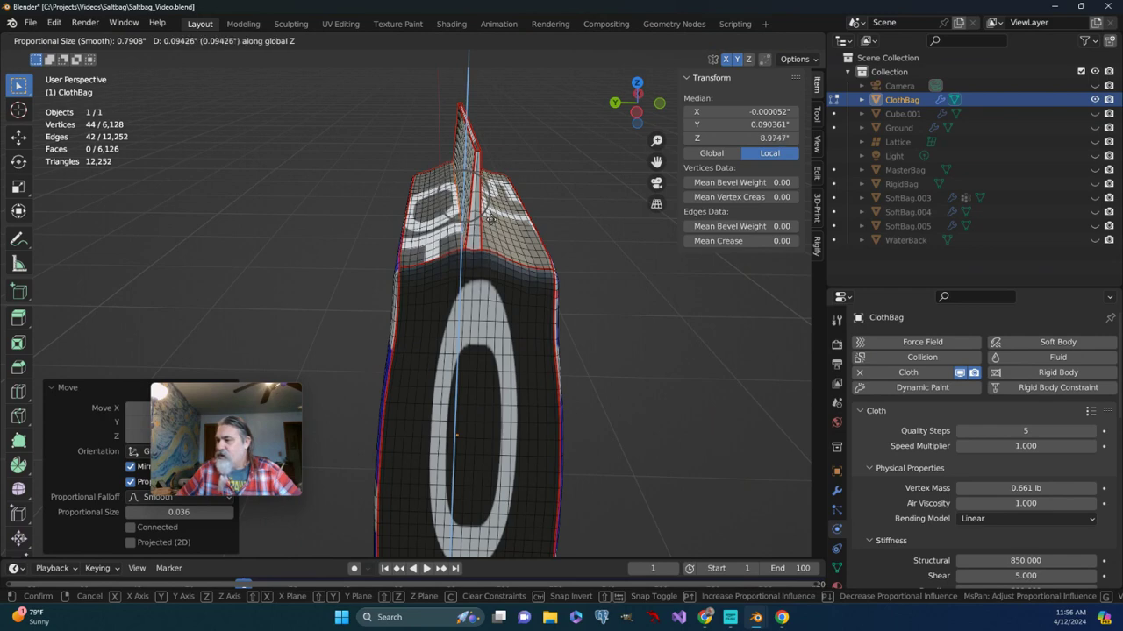
left_click(491, 220)
Lift the flap-base edges another 0.17" or so along Z, using a tighter smooth proportional size of about 0.54"
scroll(488, 221, "up", 4)
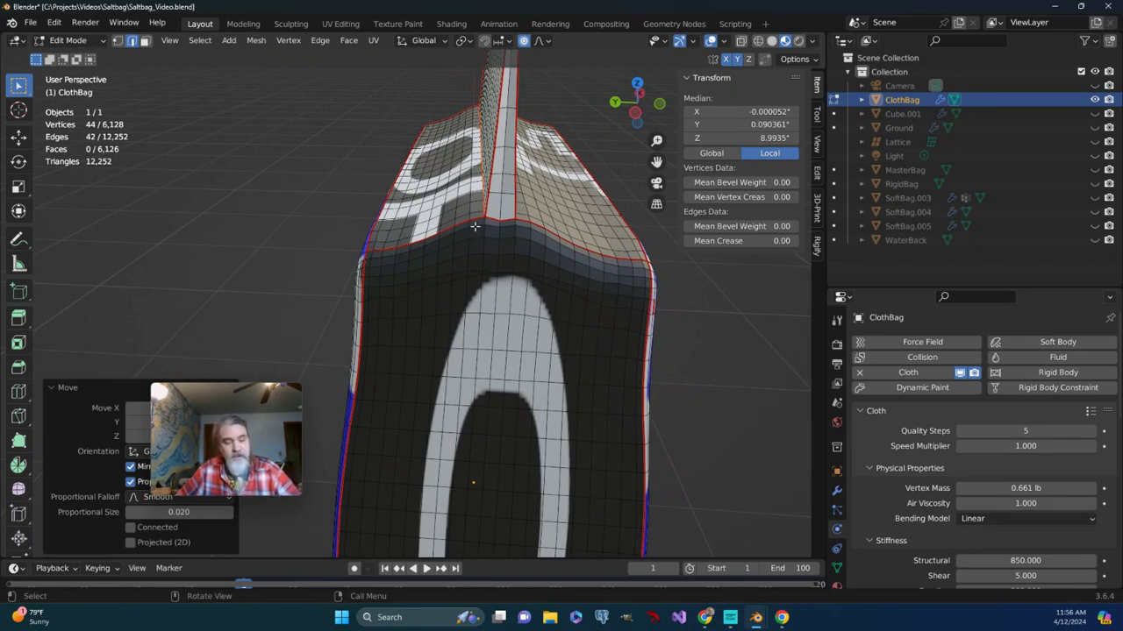
key("g")
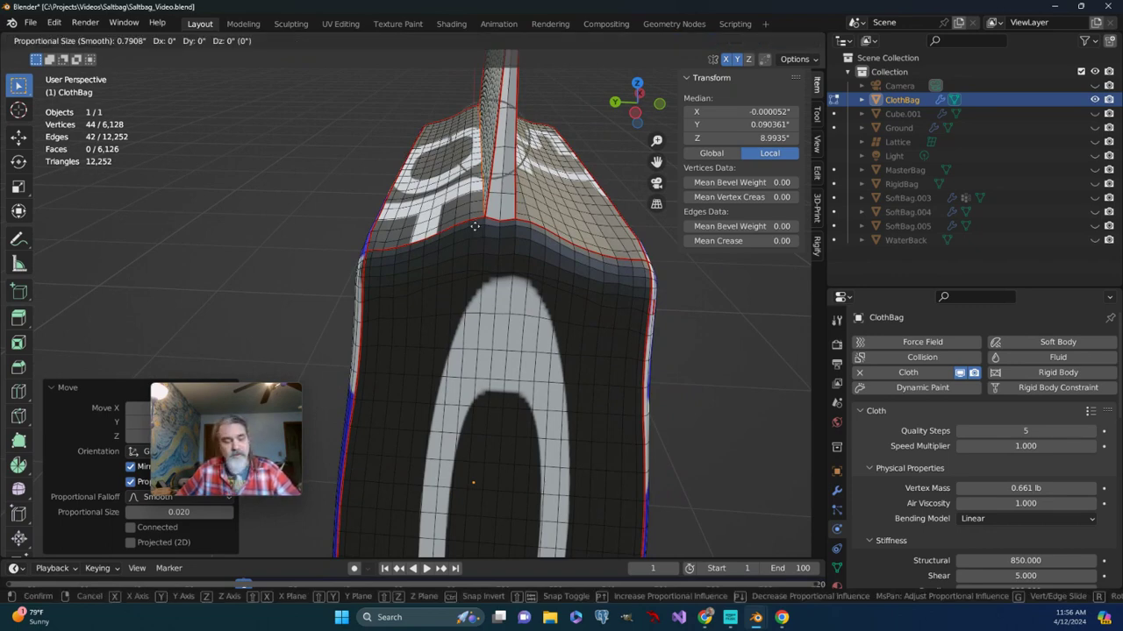
key("z")
scroll(474, 227, "up", 4)
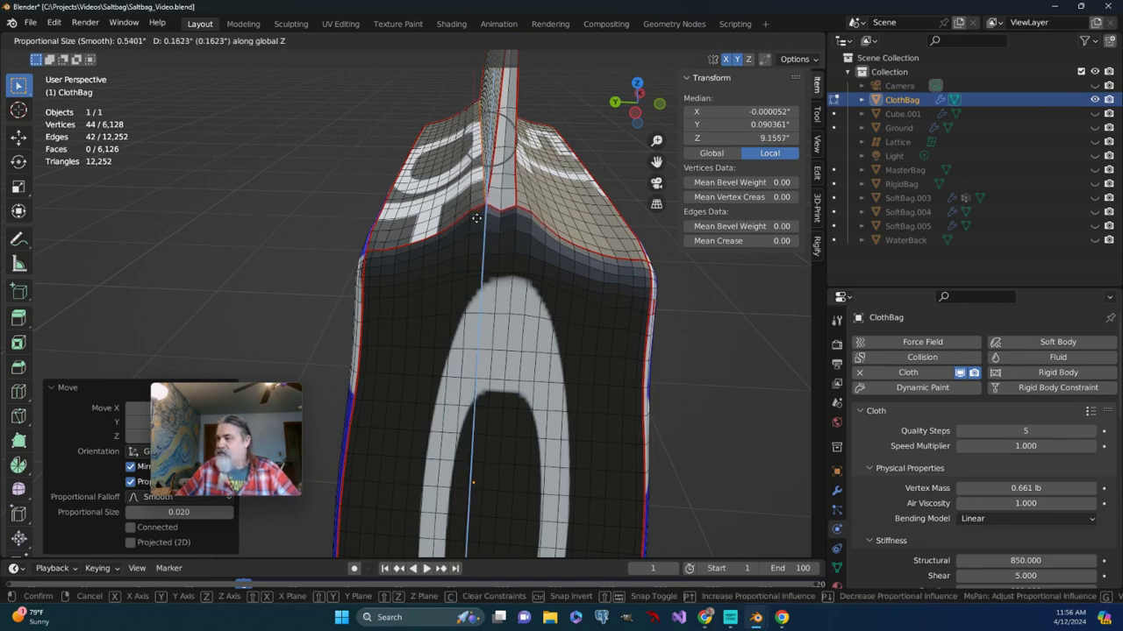
mouse_move(476, 218)
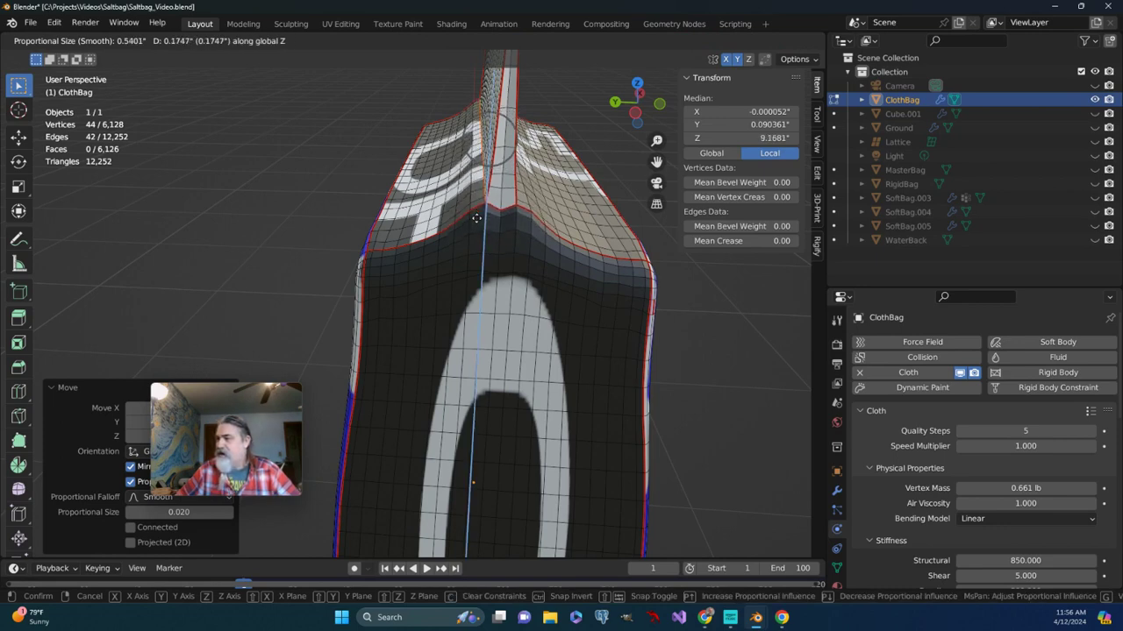
left_click(476, 218)
Switch to Object Mode and examine the shape of the bag's top around the flap base
middle_click_drag(476, 217, 466, 251)
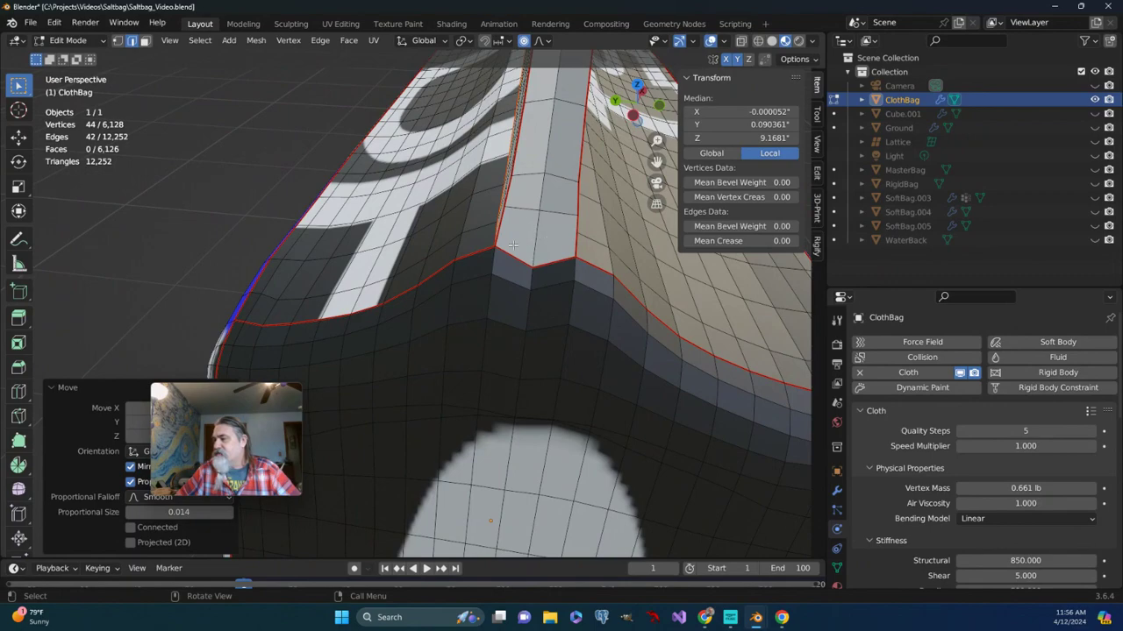
middle_click_drag(512, 246, 518, 279)
left_click(103, 44)
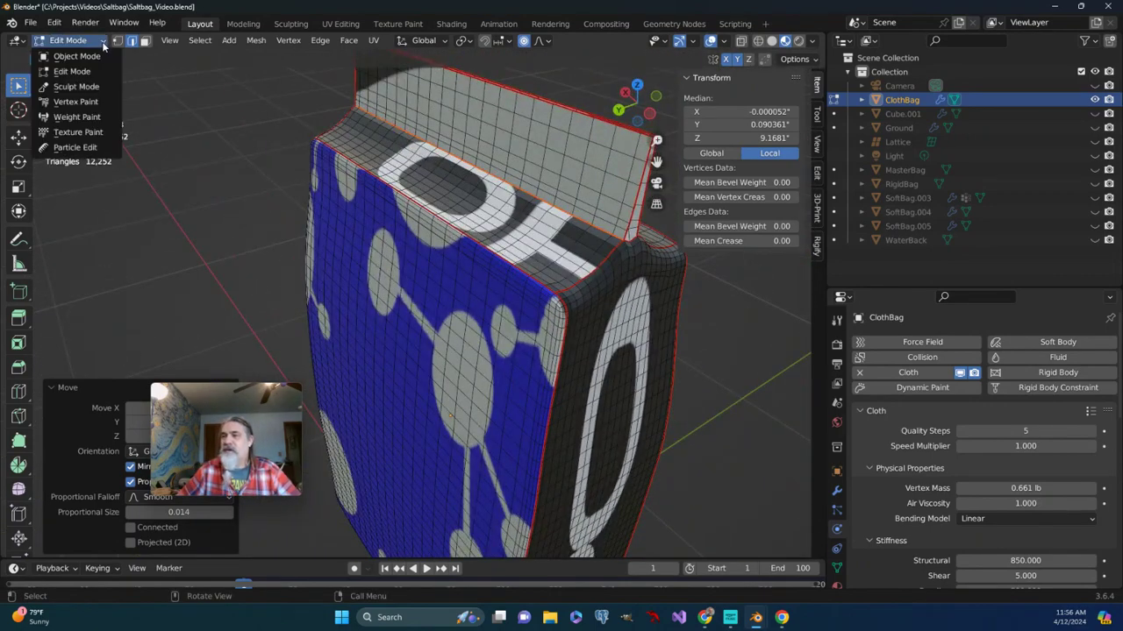
left_click(77, 56)
middle_click_drag(289, 172, 388, 158)
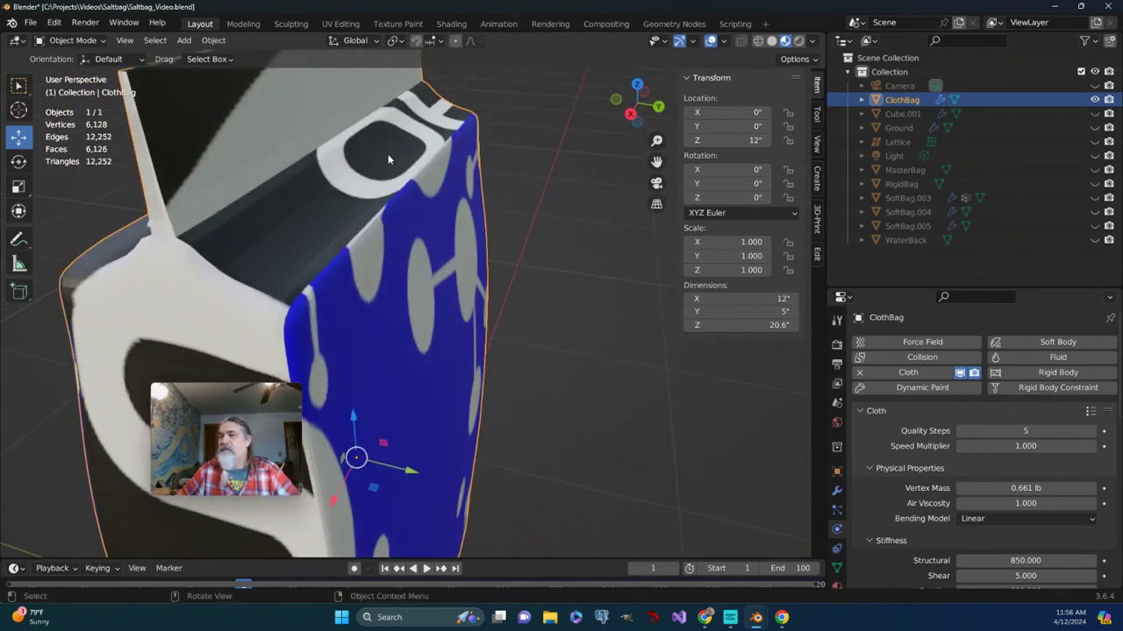
Back in Edit Mode, turn off proportional editing and raise the flap-base edges about 0.12" along Z
left_click(87, 40)
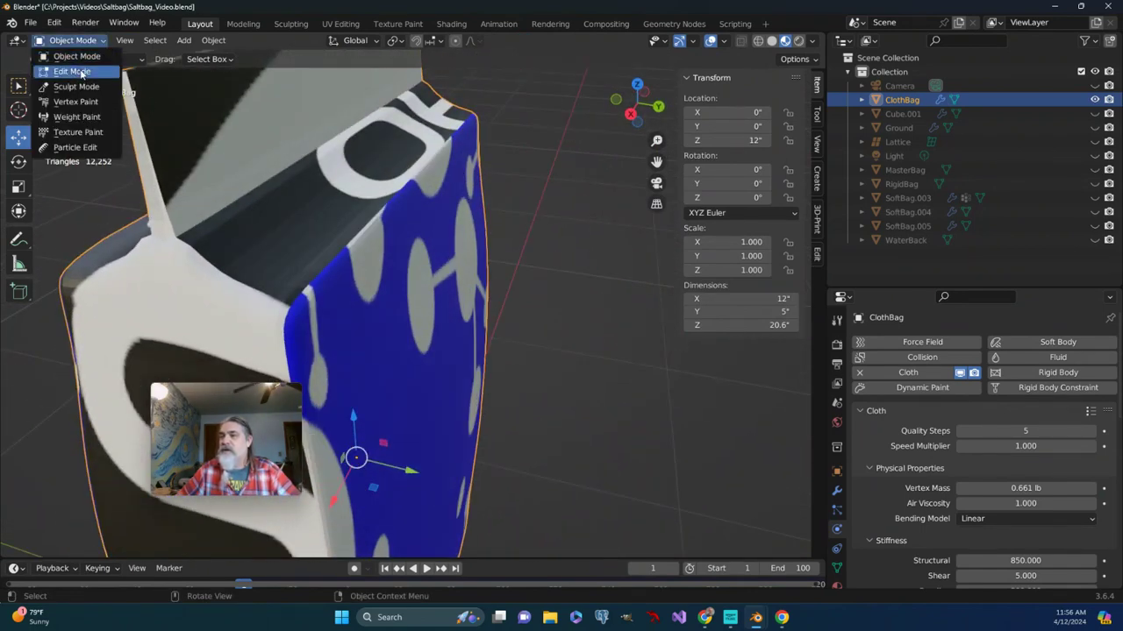
left_click(83, 72)
middle_click_drag(158, 112, 242, 130)
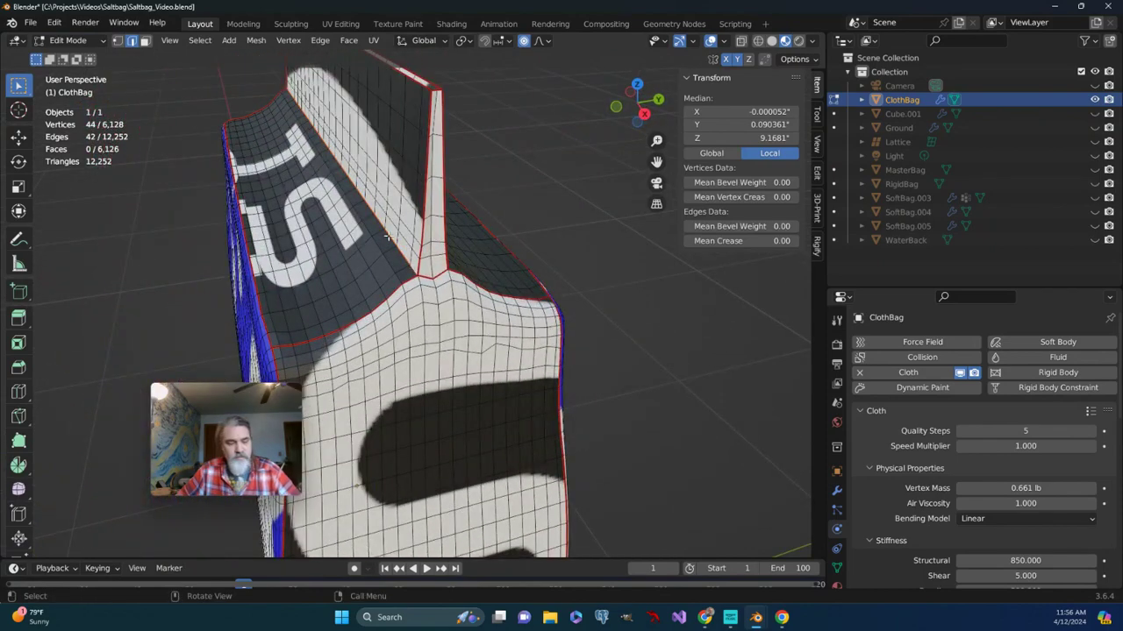
left_click(523, 42)
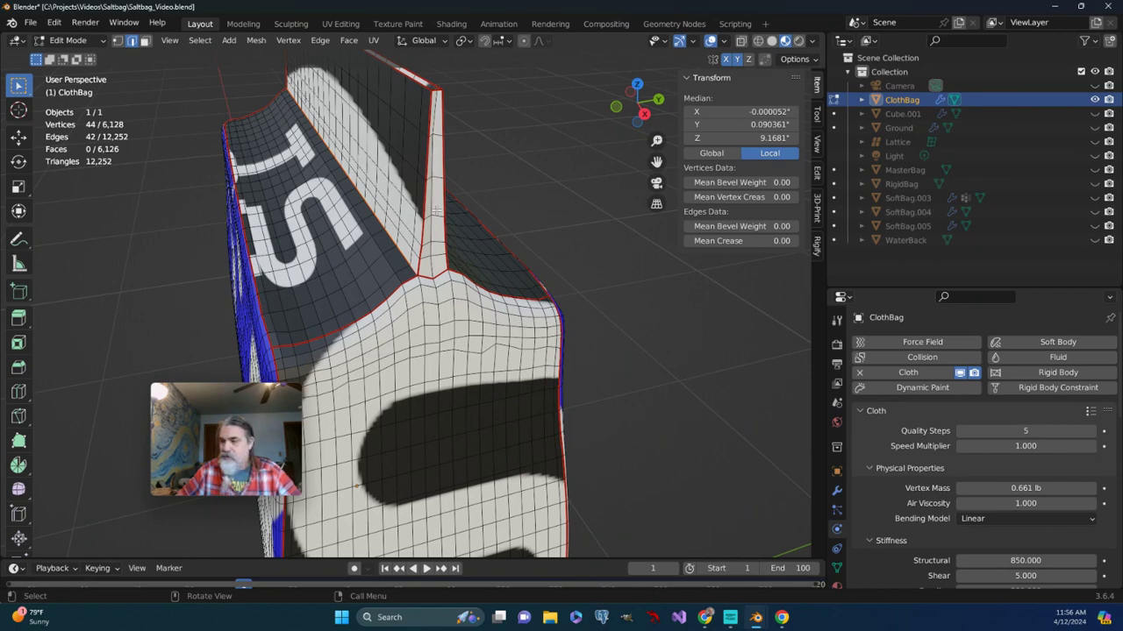
key("g")
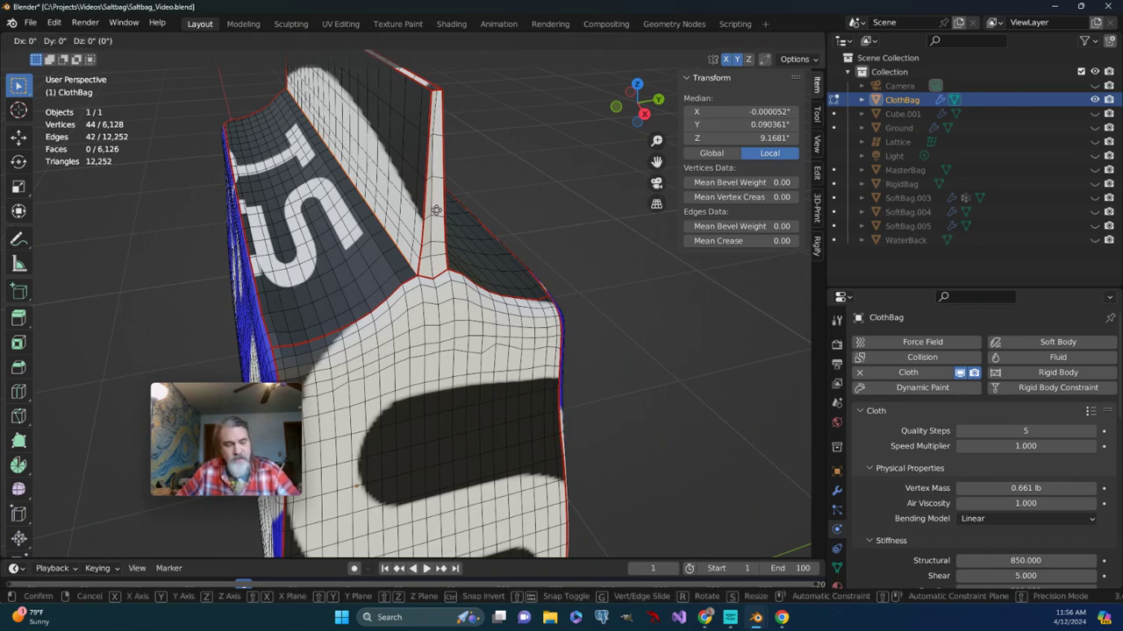
key("z")
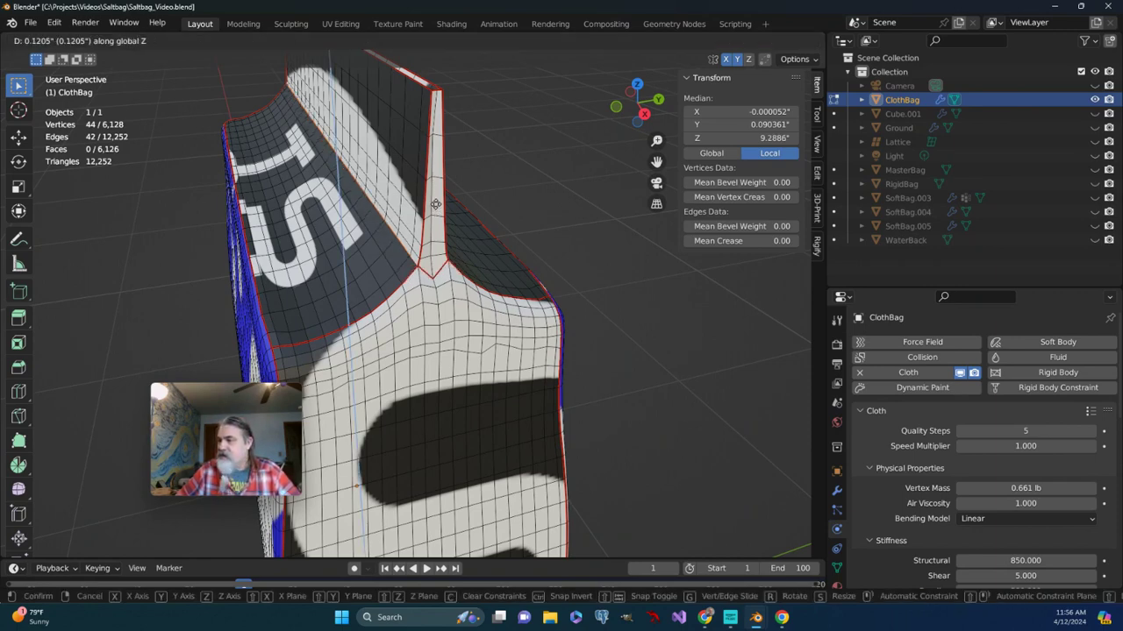
left_click(435, 203)
Box-select the entire bottom of the bag from below and check the selection in the front orthographic view
middle_click_drag(435, 204, 368, 162)
scroll(406, 201, "up", 5)
scroll(459, 181, "down", 6)
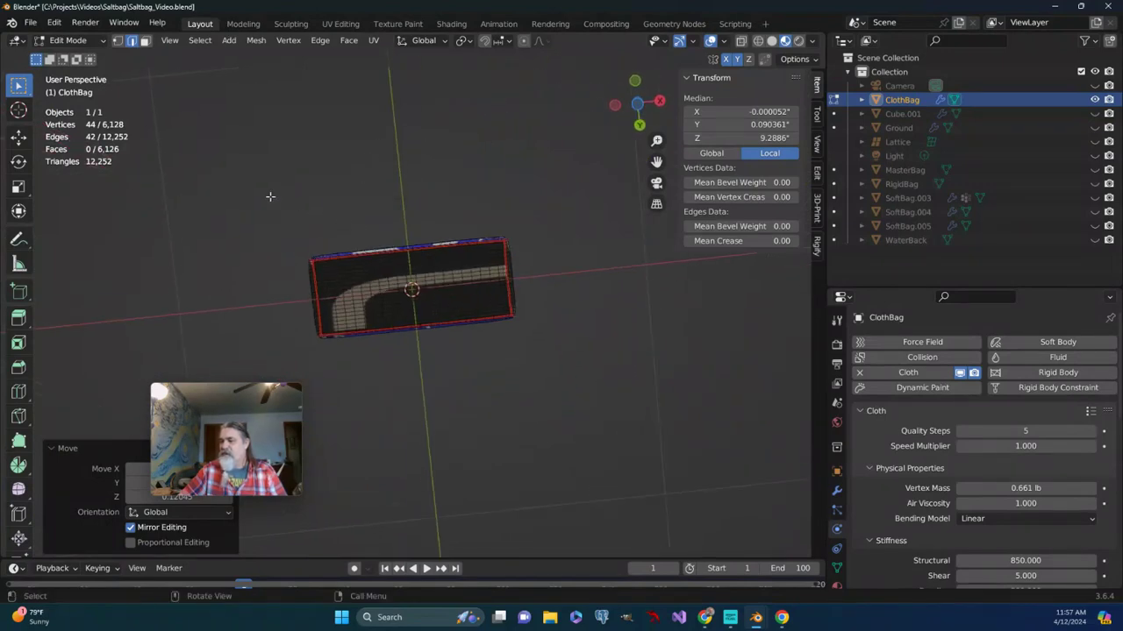
left_click_drag(270, 197, 547, 347)
middle_click_drag(548, 348, 800, 478)
key("KP_1")
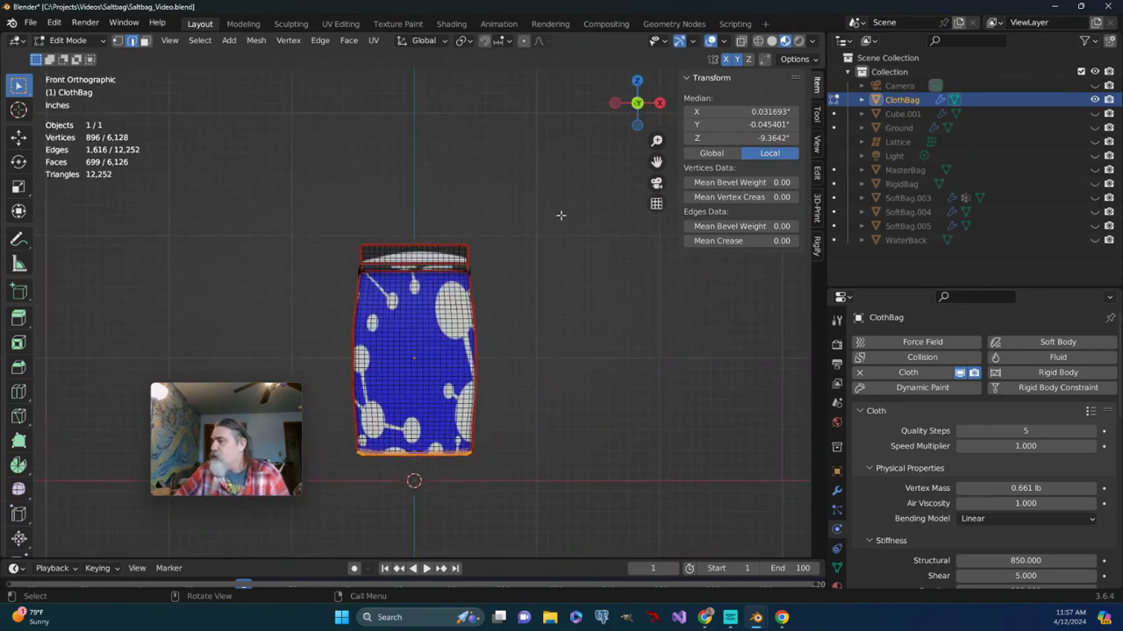
Turn on X-ray and deselect the geometry above the base so that only the bag's bottom stays selected
left_click(742, 40)
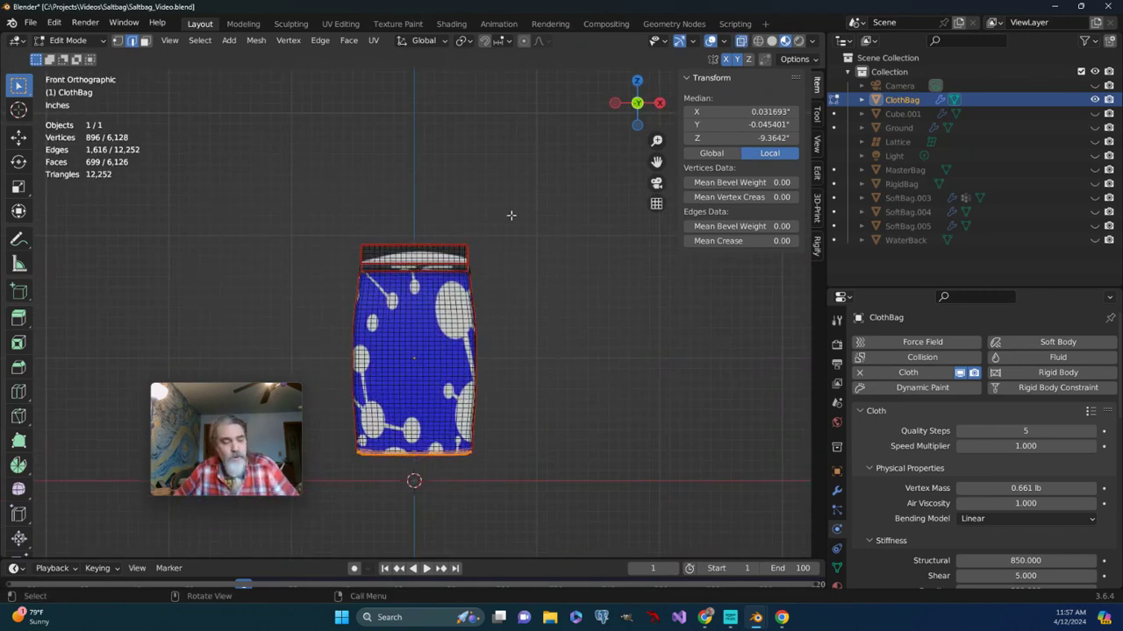
left_click_drag(320, 308, 370, 394, "shift")
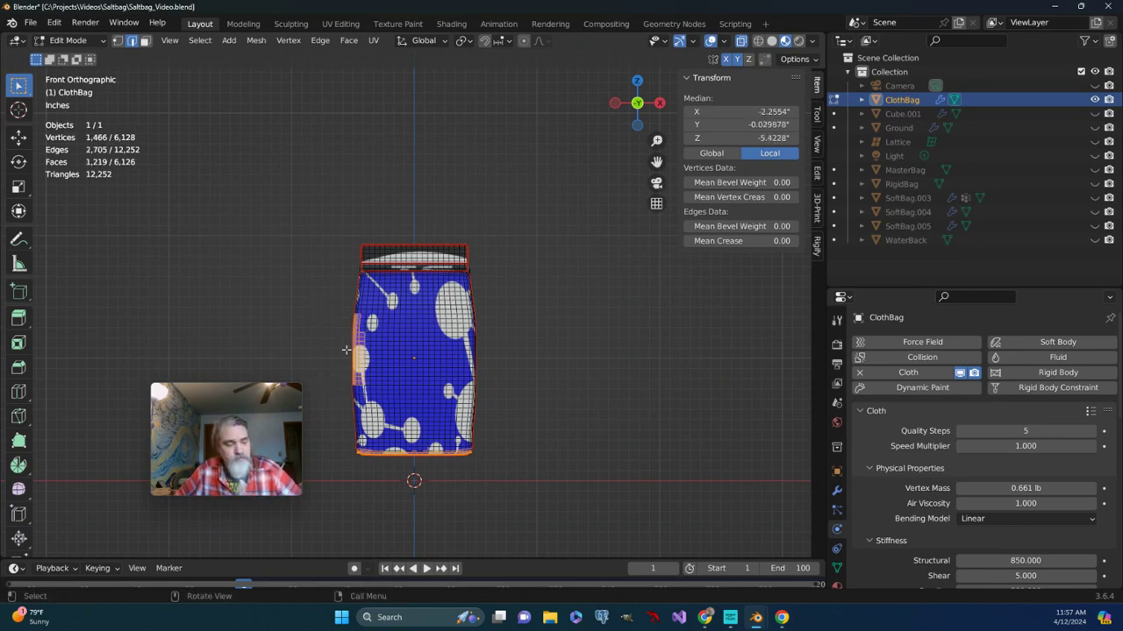
key("ctrl+z")
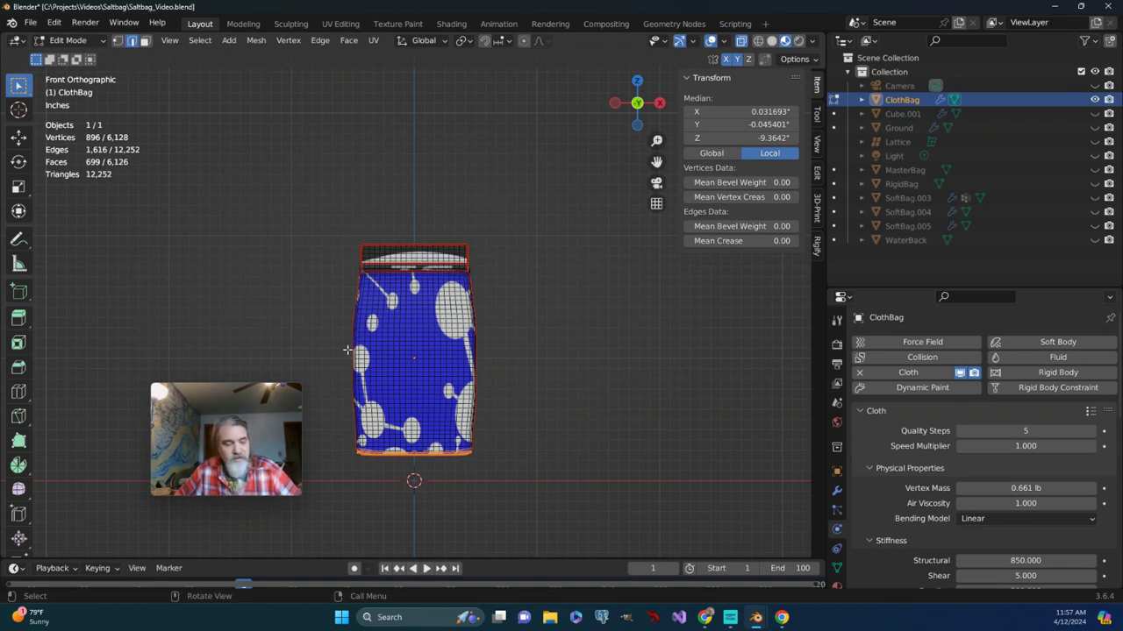
left_click_drag(324, 367, 508, 453, "ctrl")
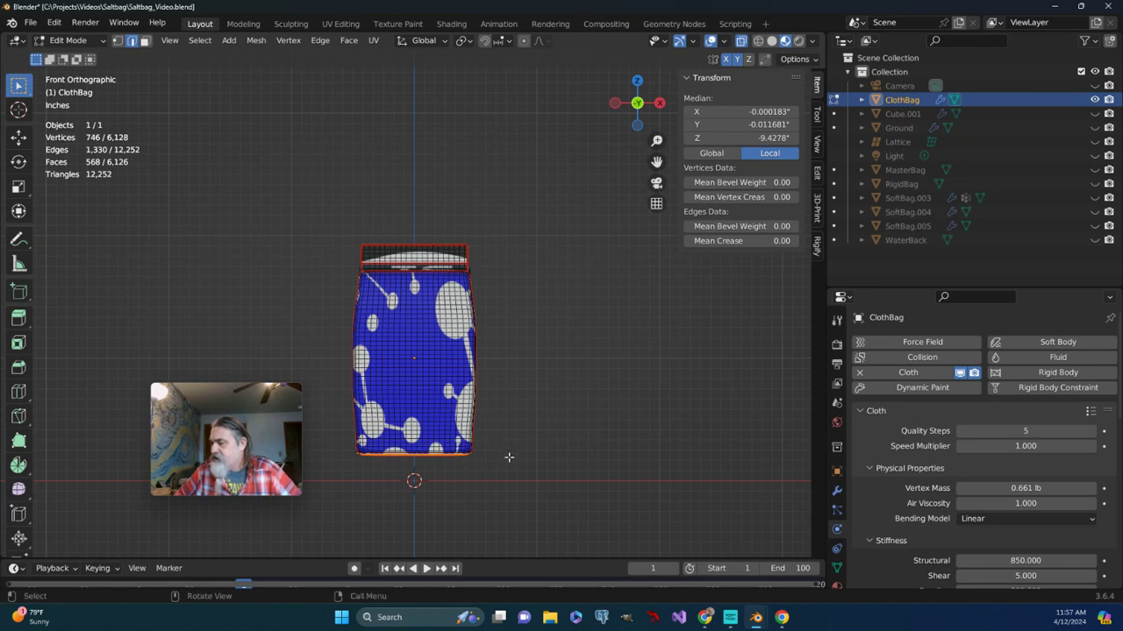
With X-ray off and proportional editing on, scale the selected bottom to about 0.96 using a smooth proportional size of about 0.05
middle_click_drag(552, 413, 351, 399)
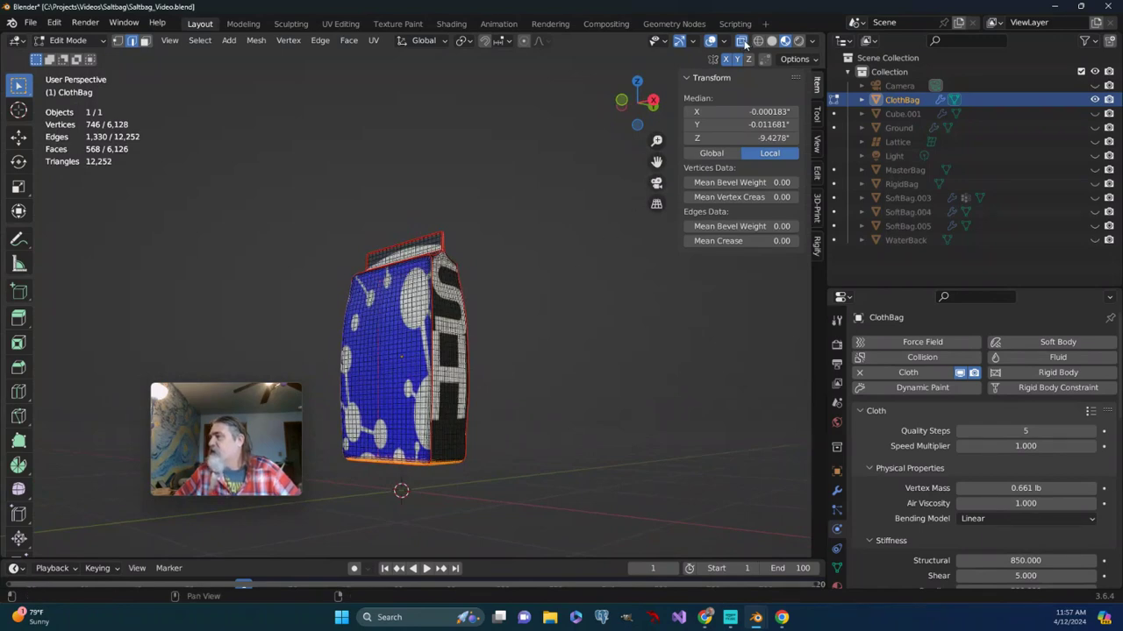
middle_click_drag(528, 361, 604, 181)
left_click(524, 41)
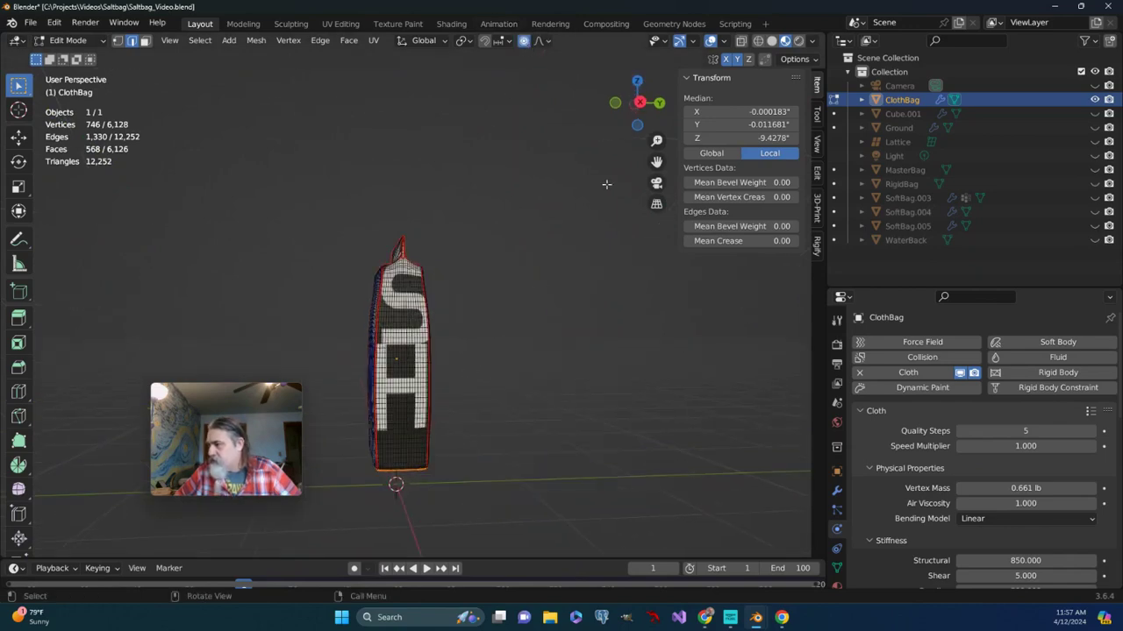
key("KP_3")
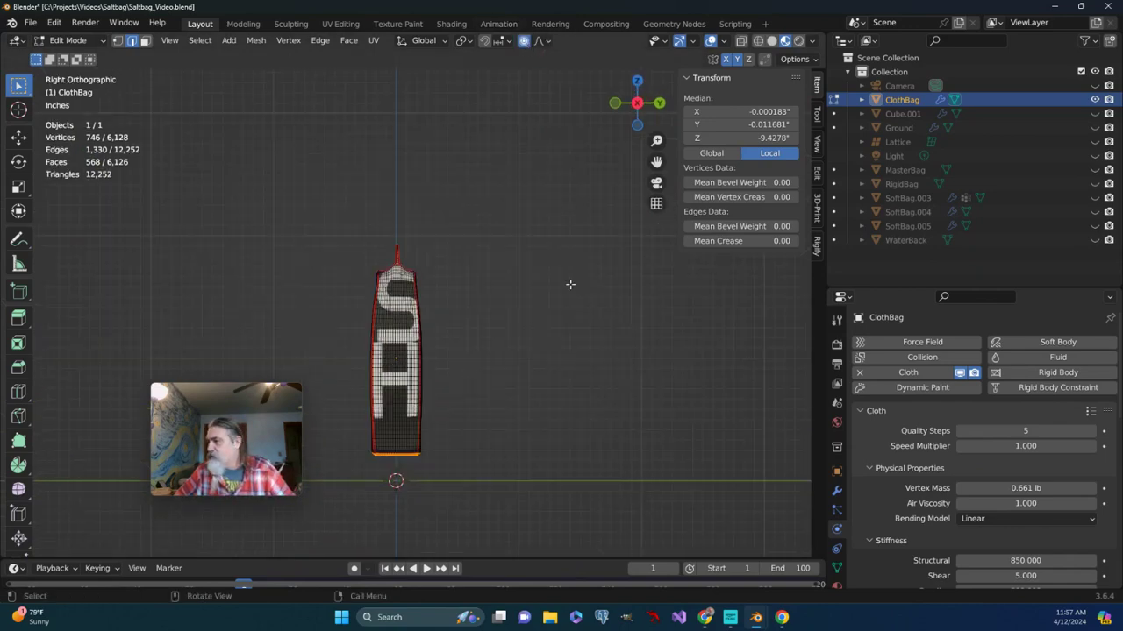
scroll(571, 284, "up", 4)
left_click_drag(656, 162, 713, 17)
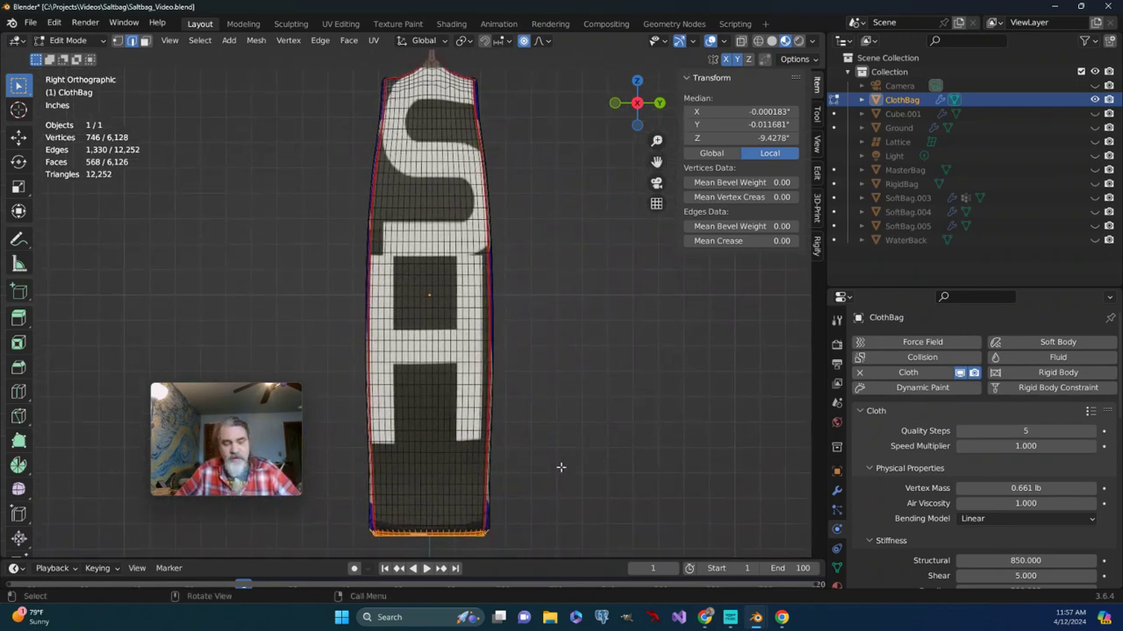
key("s")
scroll(561, 467, "down", 10)
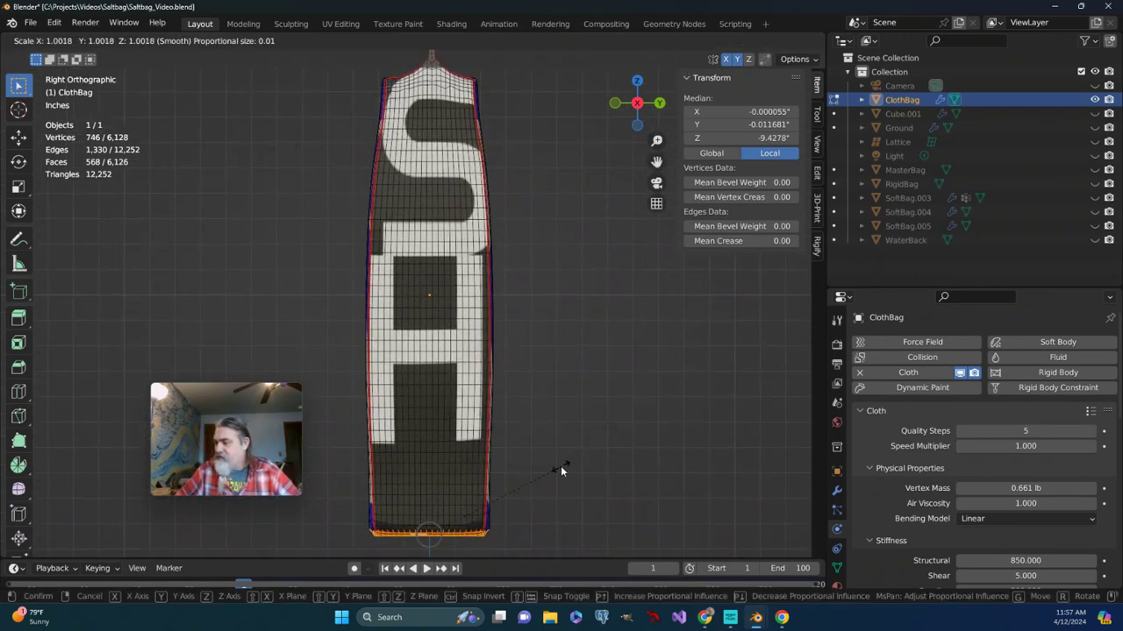
scroll(560, 465, "down", 1)
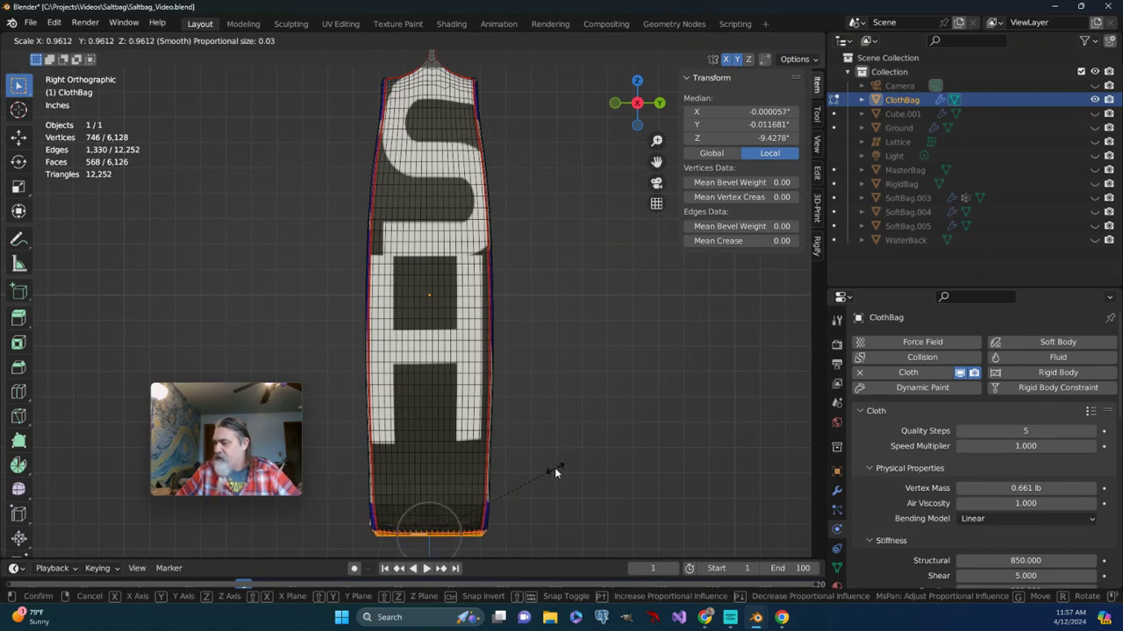
scroll(555, 471, "down", 5)
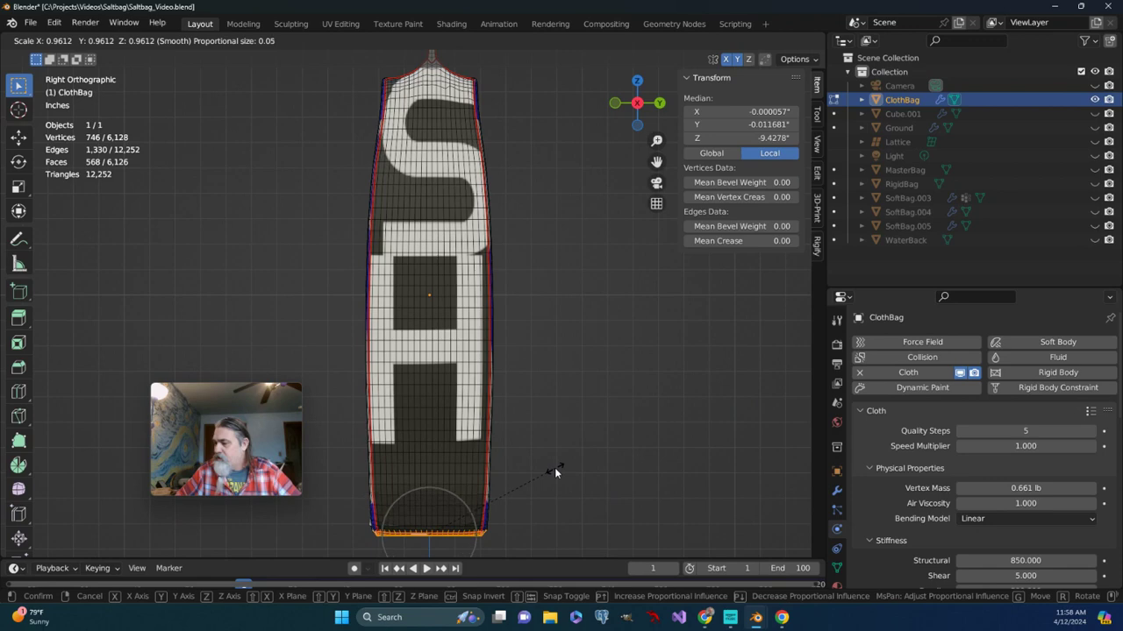
left_click(554, 471)
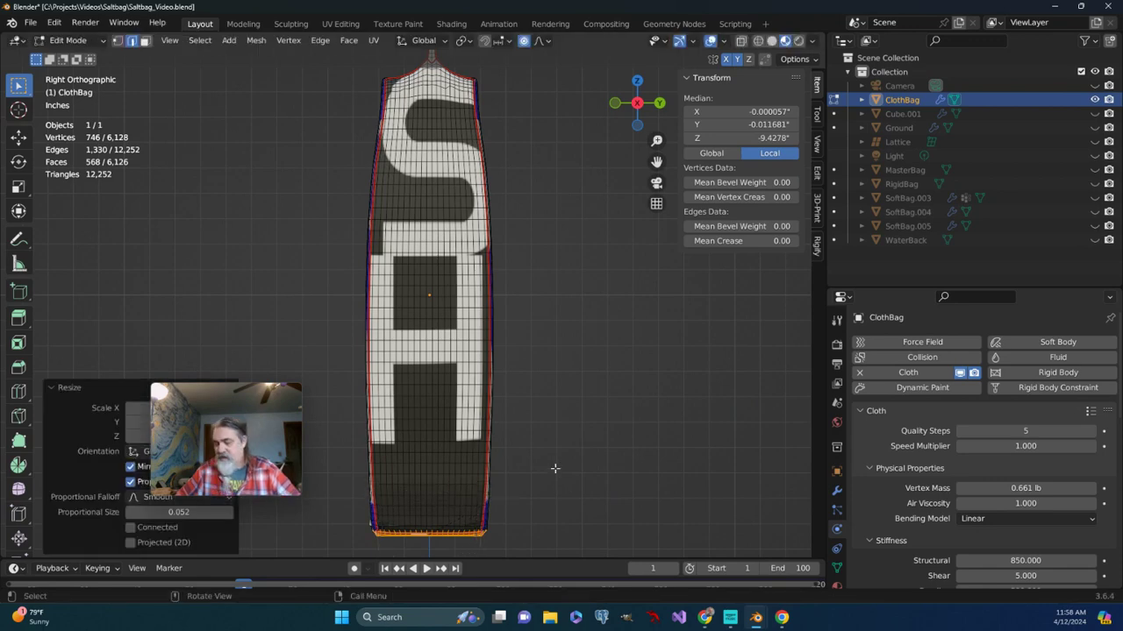
Return to Object Mode and examine the bag's narrowed bottom and raised top from several sides
middle_click_drag(555, 470, 351, 461)
left_click(102, 42)
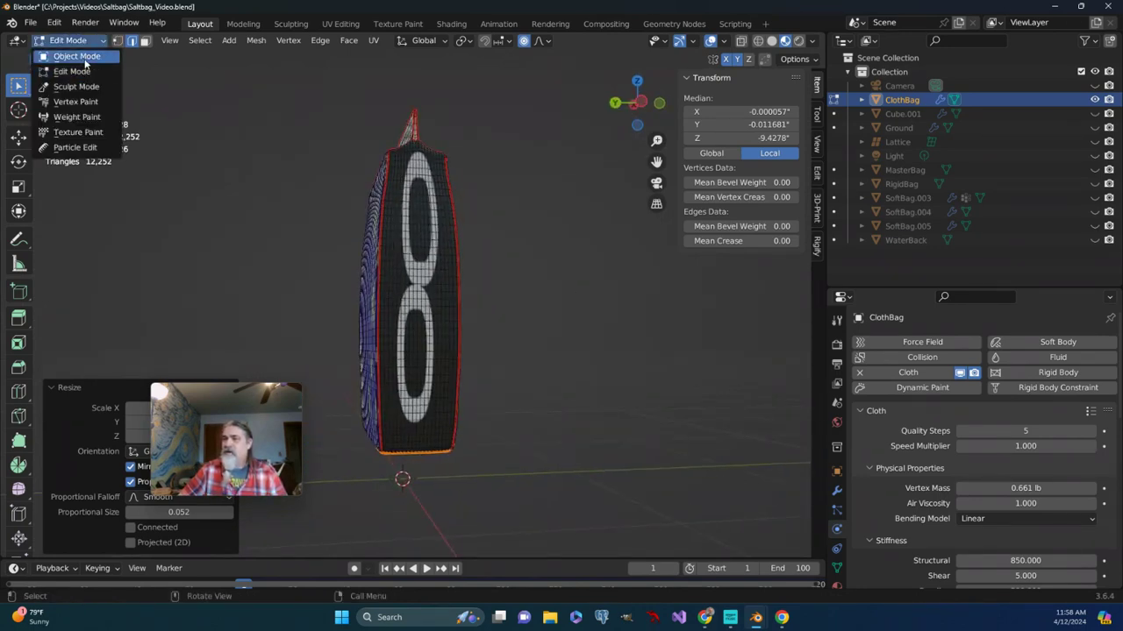
left_click(61, 56)
middle_click_drag(338, 320, 540, 285)
scroll(439, 364, "up", 3)
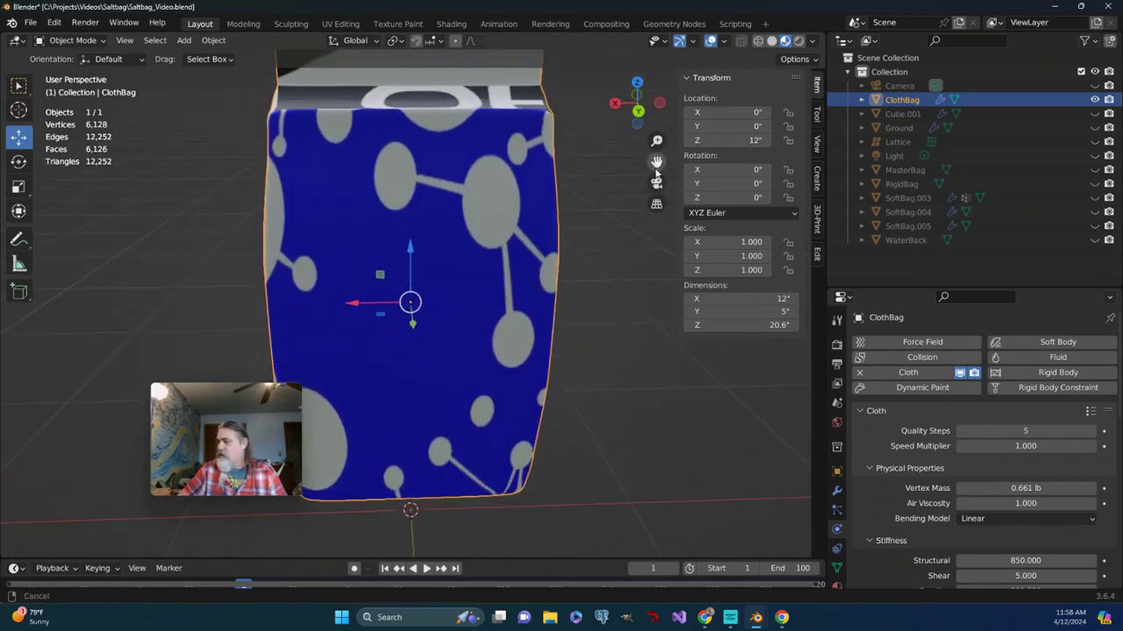
middle_click_drag(593, 159, 526, 229)
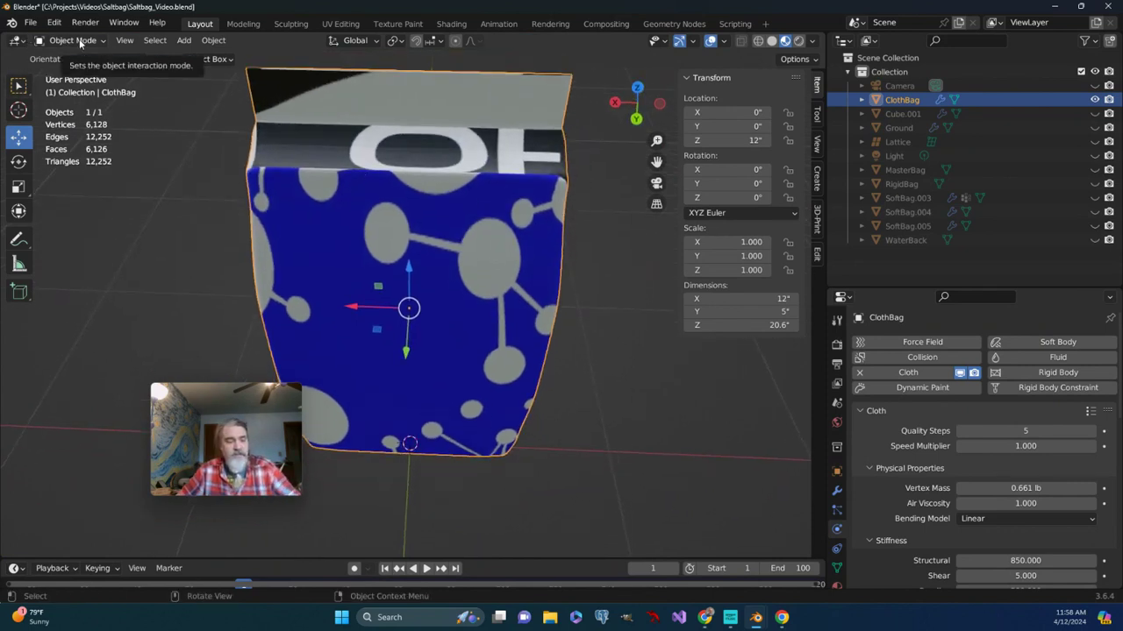
In Edit Mode, select the shortest edge path along one broad face's upper rim, from one top corner of the bag to the other
key("Tab")
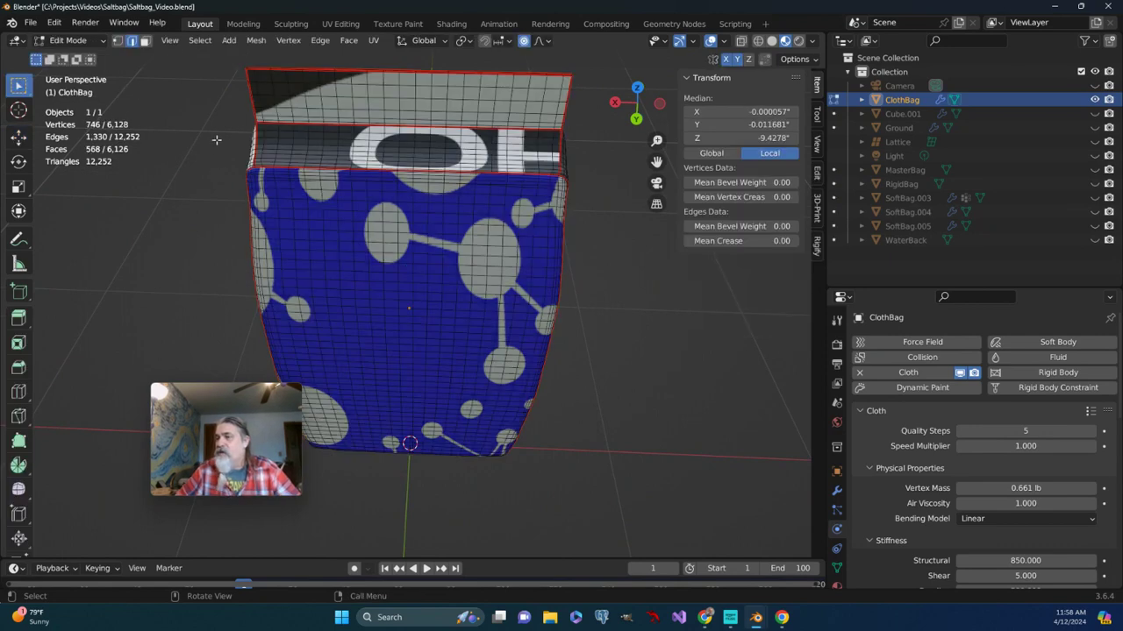
middle_click_drag(209, 160, 282, 177)
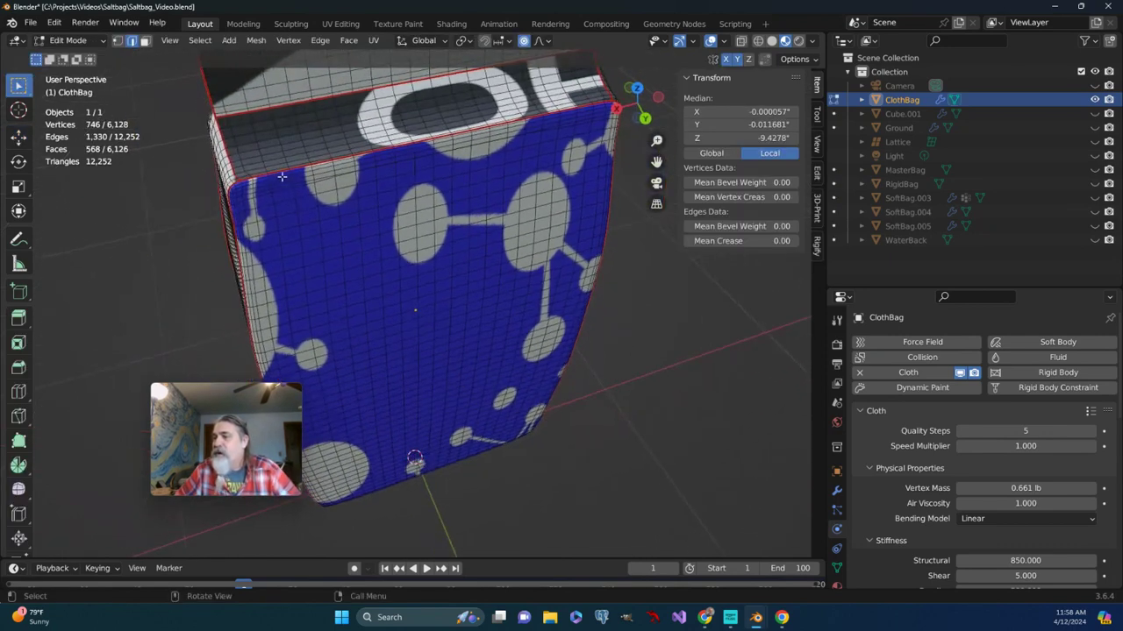
middle_click_drag(219, 208, 290, 224)
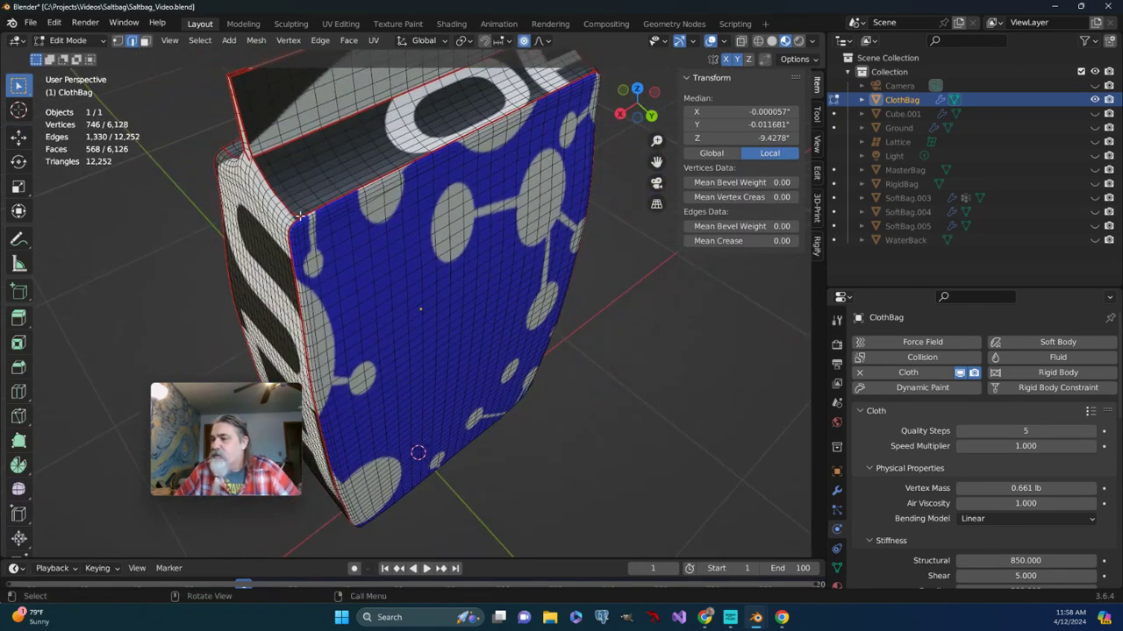
left_click(304, 213)
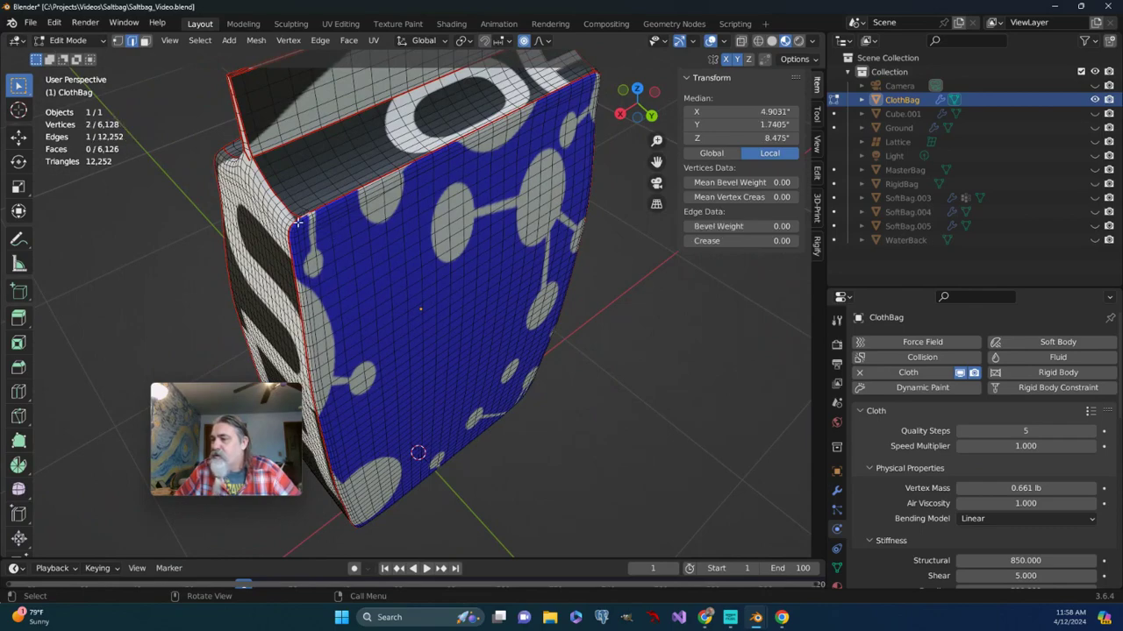
middle_click_drag(277, 249, 317, 252)
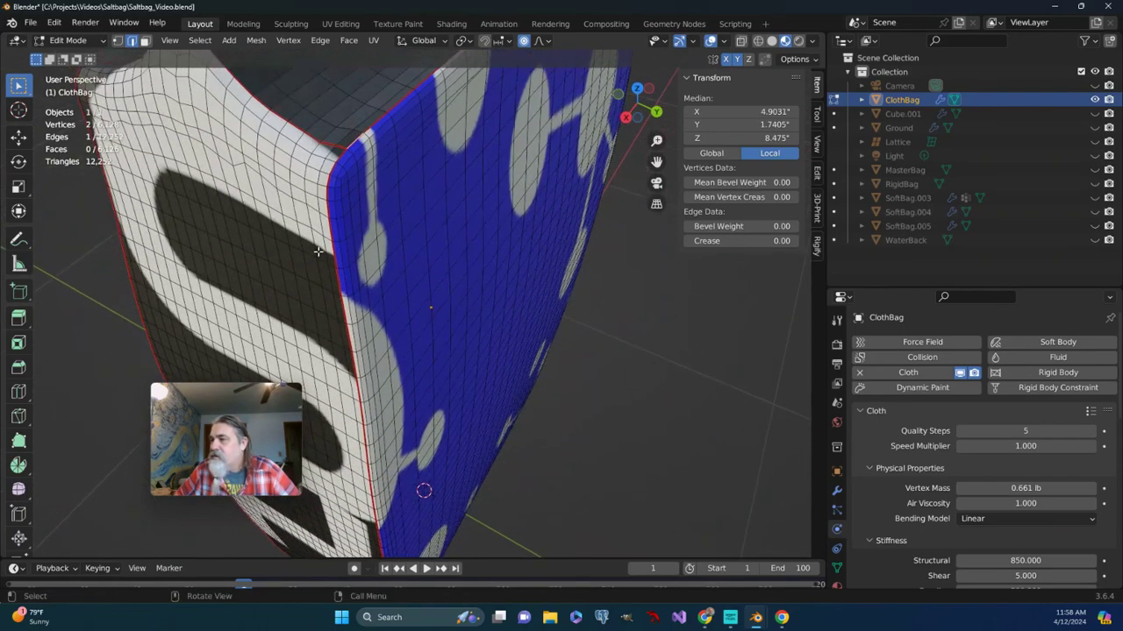
left_click(333, 167)
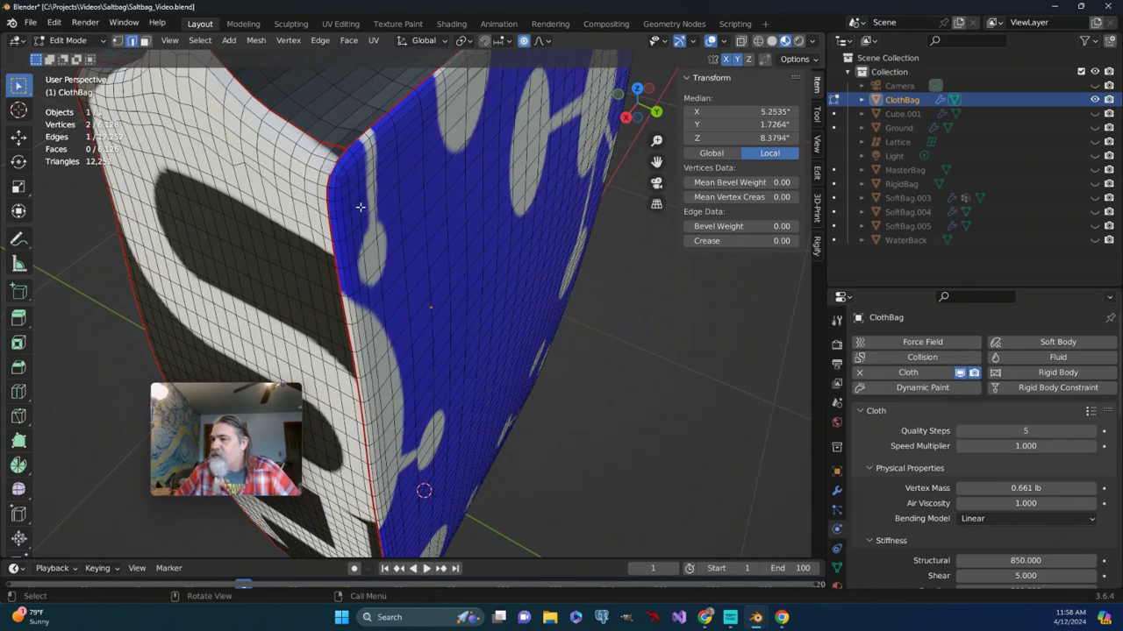
middle_click_drag(359, 207, 163, 231)
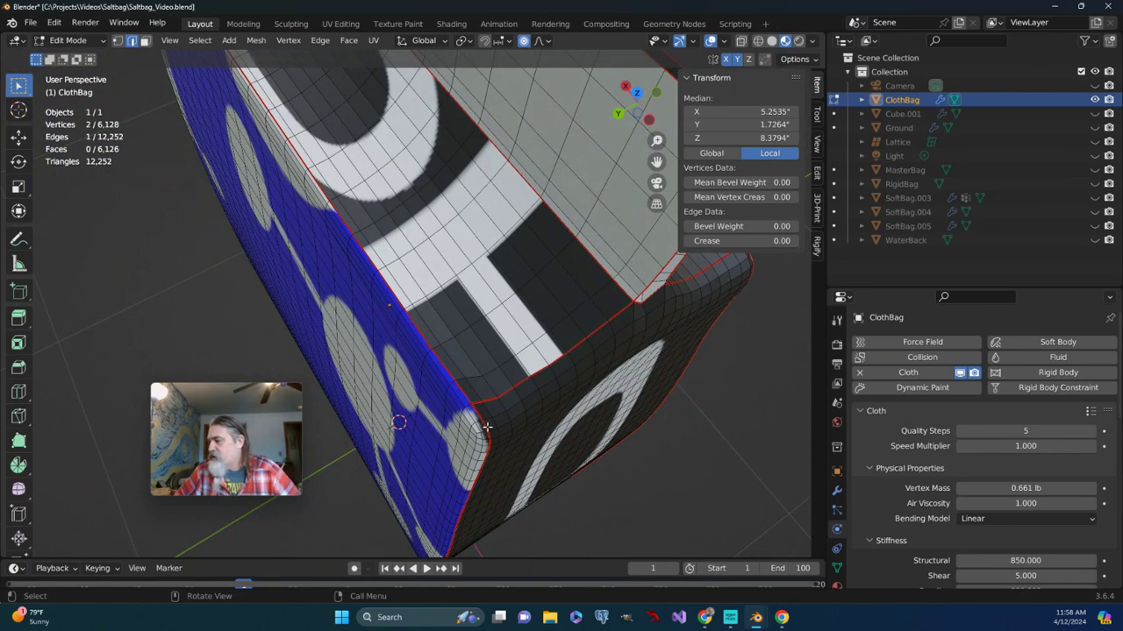
key("shift")
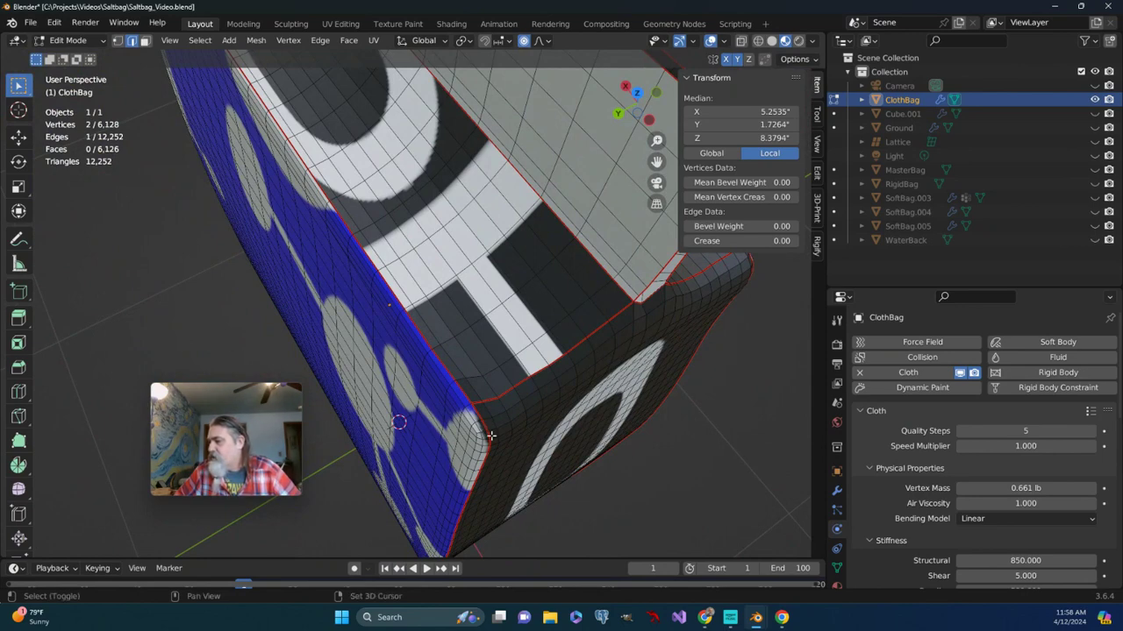
left_click(488, 436, "shift")
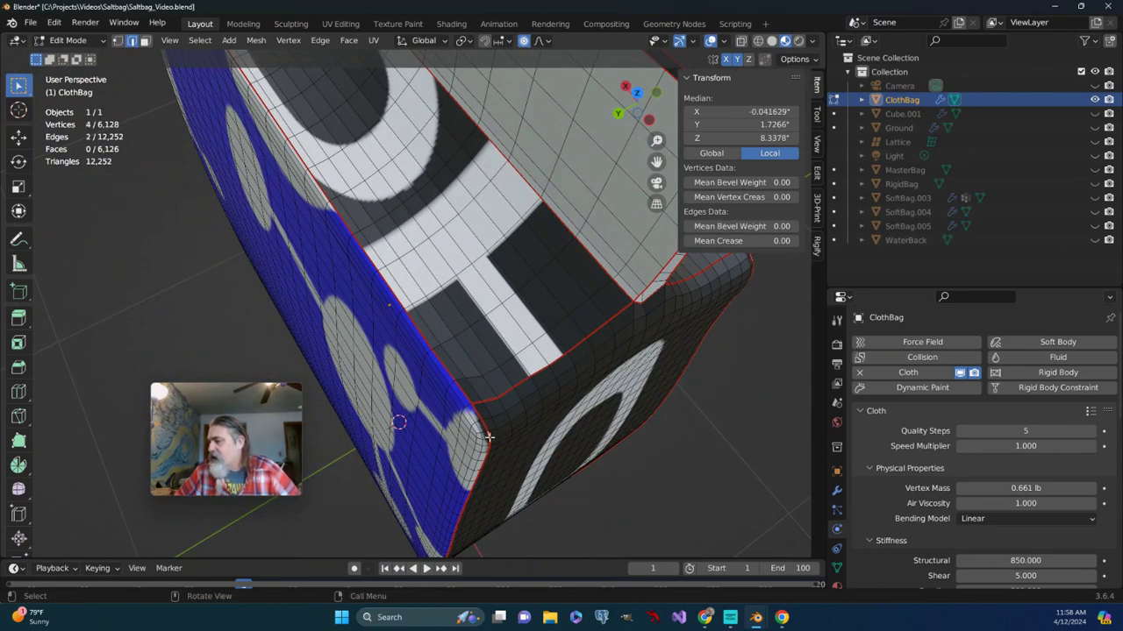
key("ctrl+z")
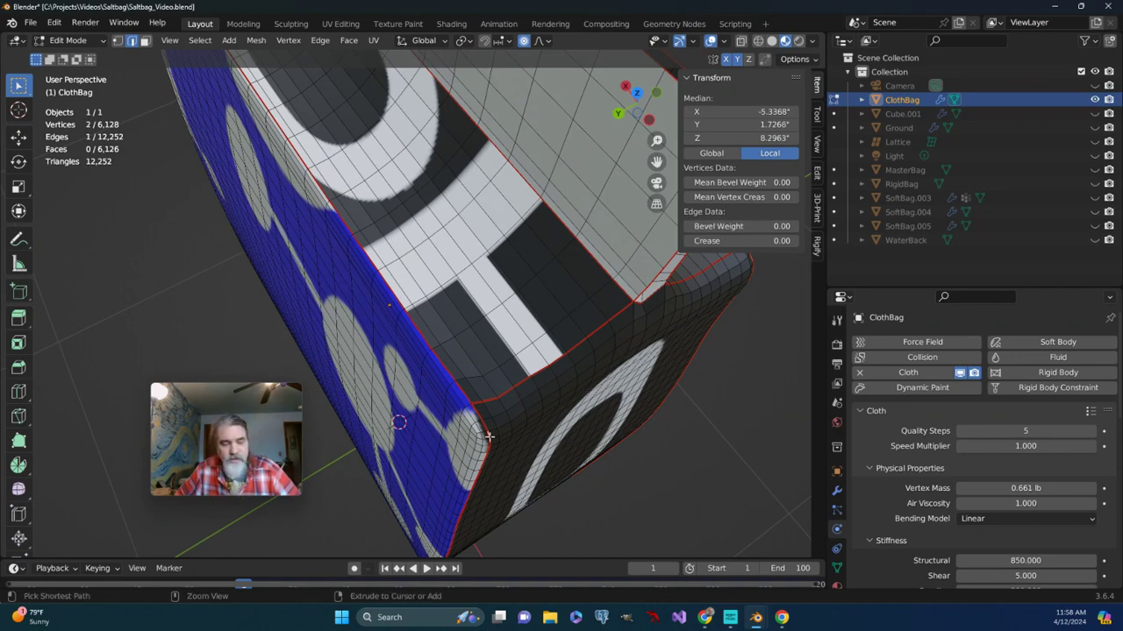
middle_click_drag(417, 414, 532, 349)
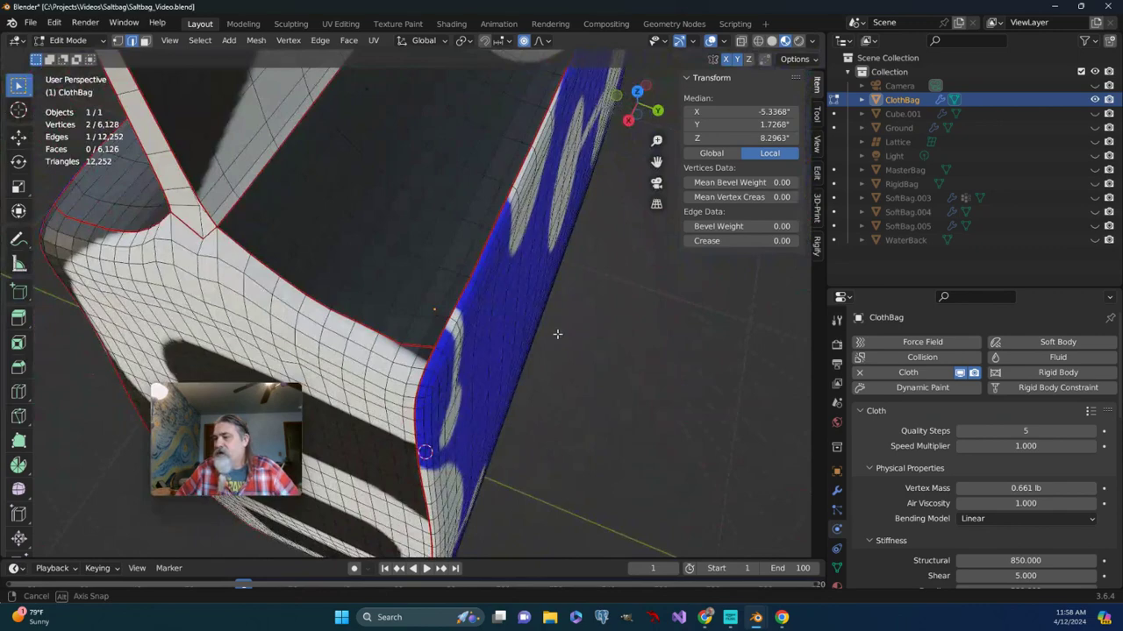
left_click(415, 401, "ctrl")
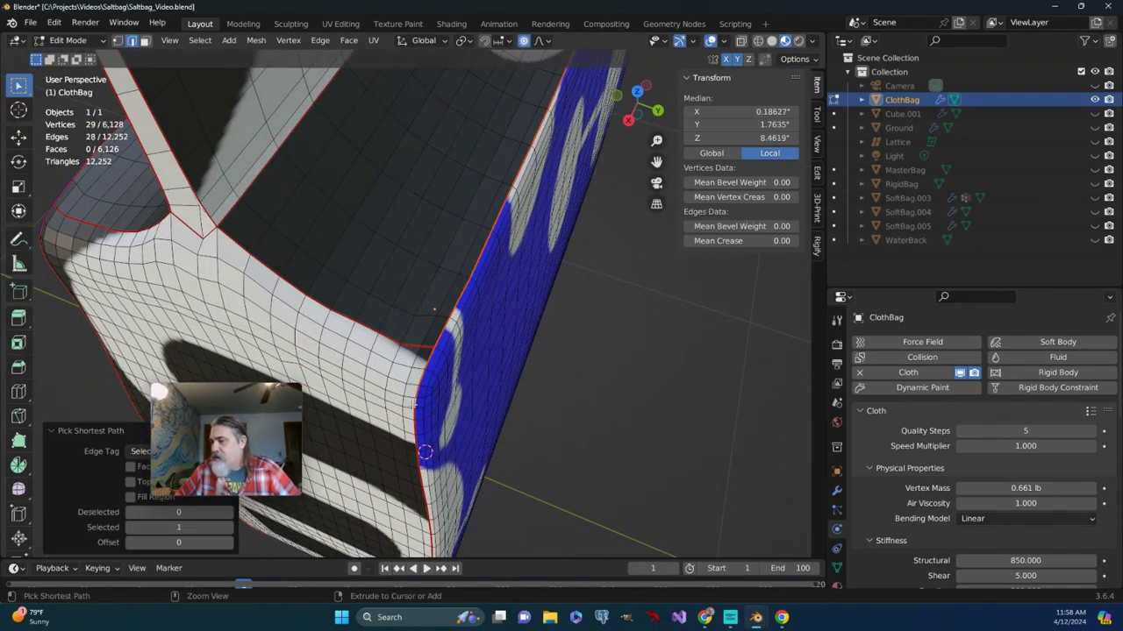
Add the matching corner-to-corner edge path along the opposite face's upper rim to the selection
middle_click_drag(376, 339, 447, 342)
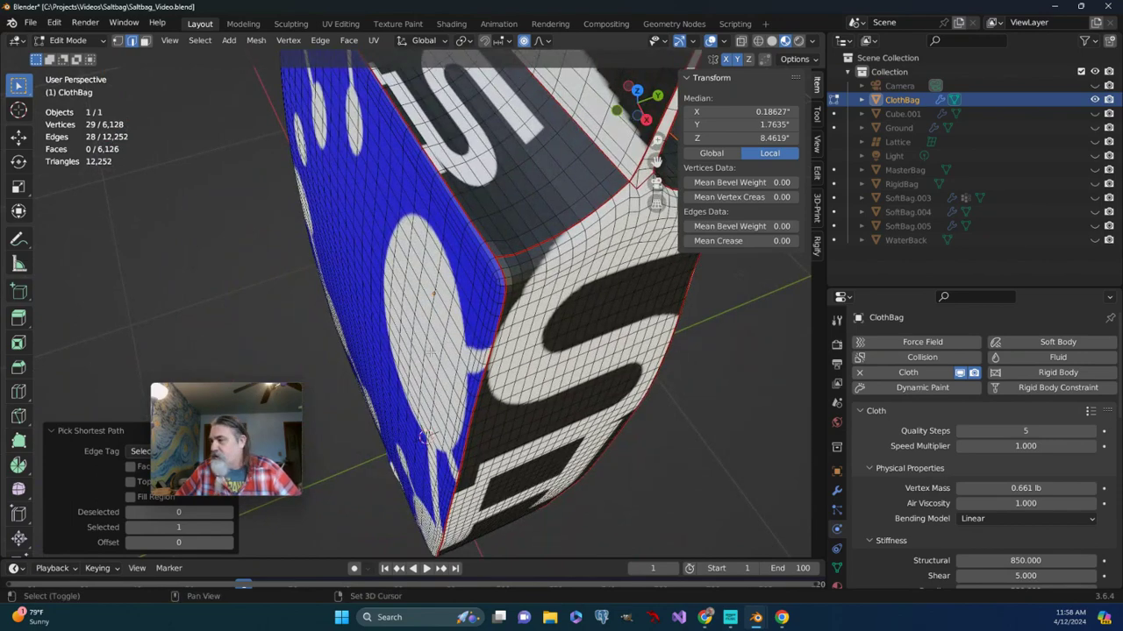
left_click(505, 282, "shift")
middle_click_drag(319, 300, 555, 298)
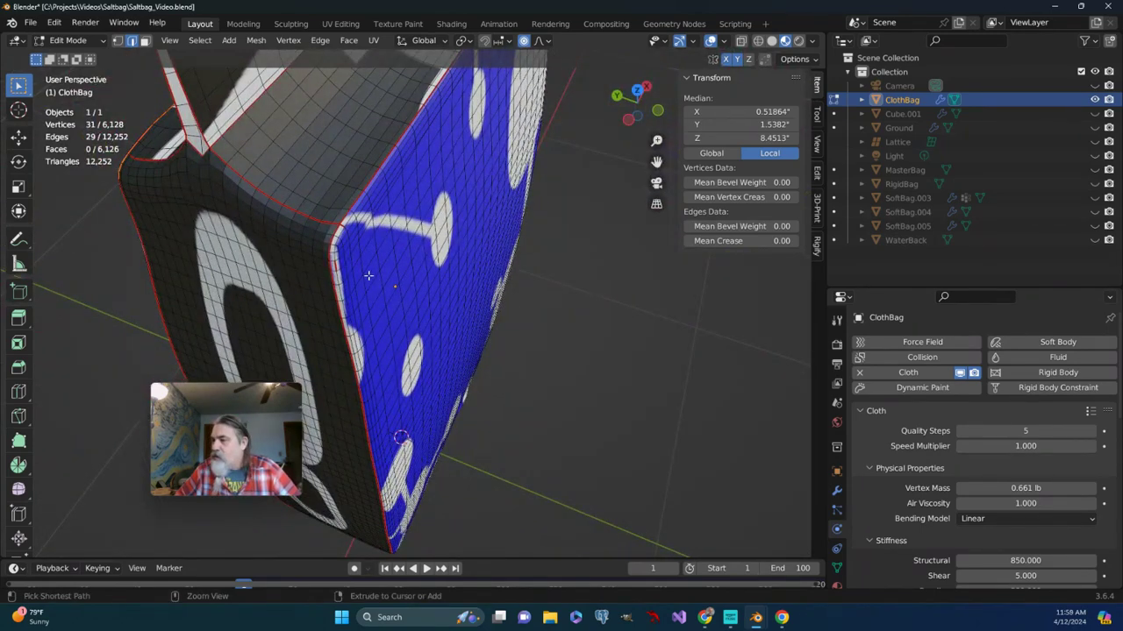
left_click(330, 246, "ctrl")
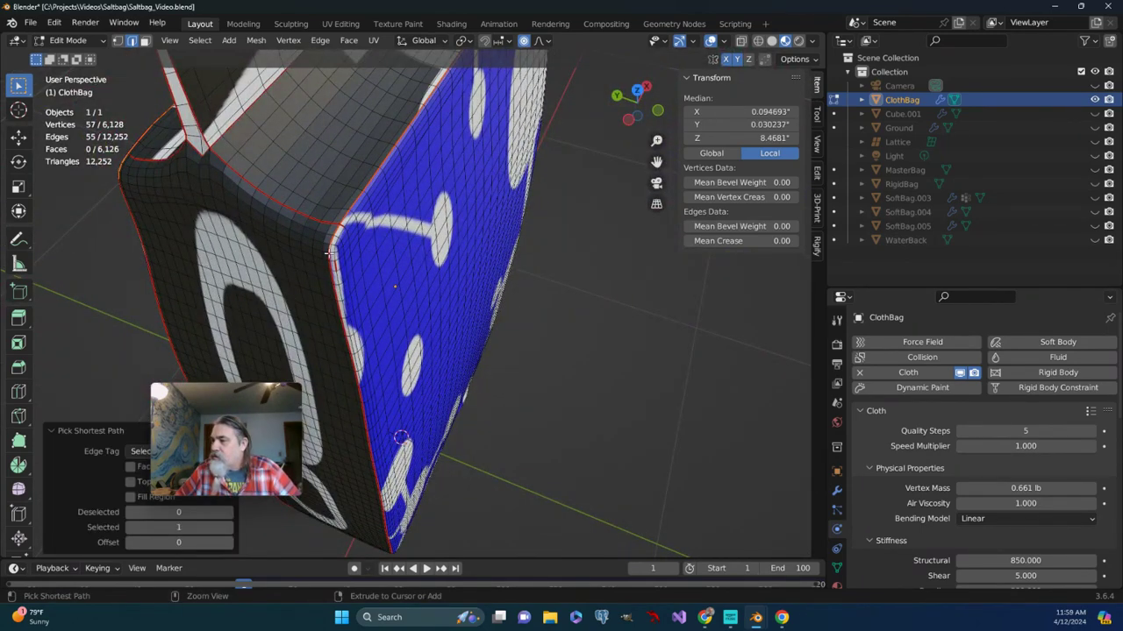
In the right orthographic view, lower both rim paths about 0.07" along Z with smooth proportional editing sized about 0.45"
middle_click_drag(329, 246, 449, 163)
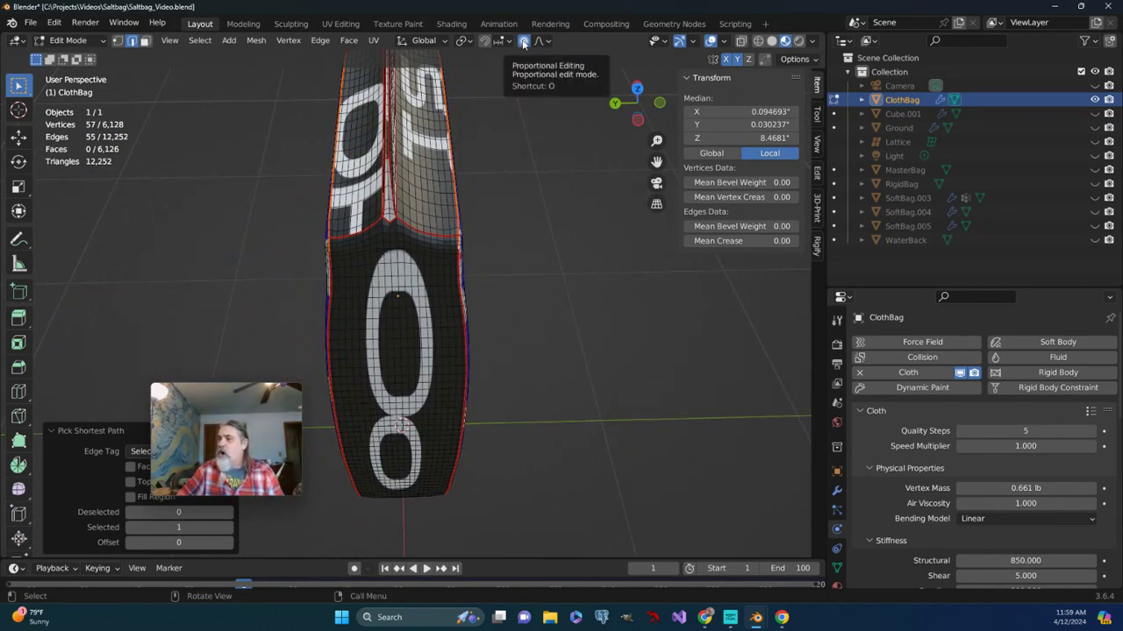
middle_click_drag(424, 235, 405, 217)
key("KP_3")
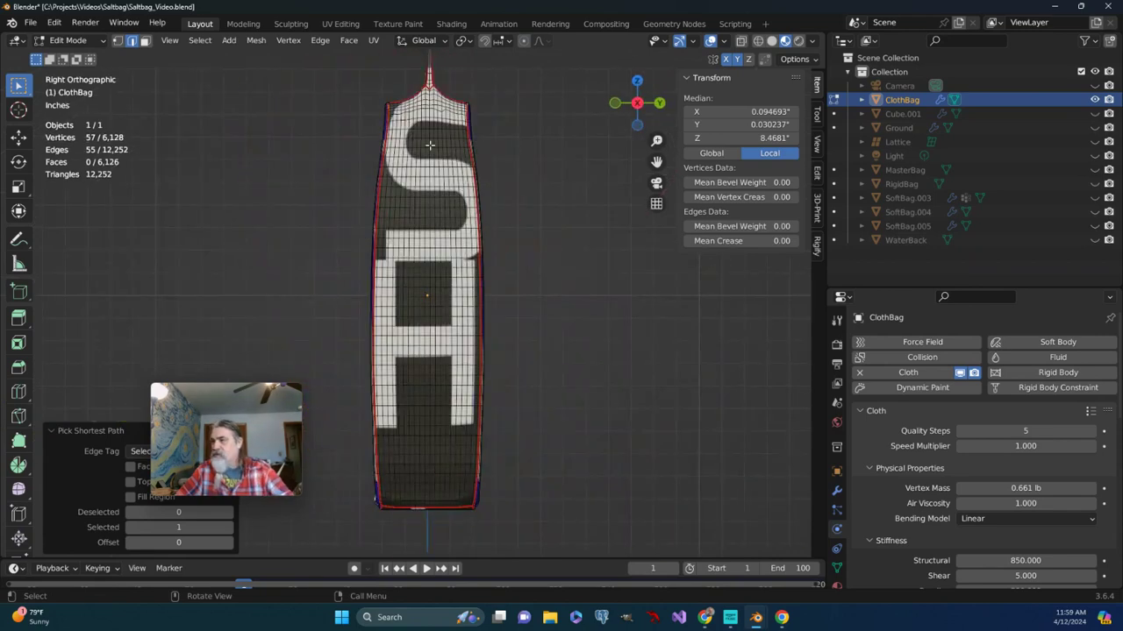
scroll(549, 187, "up", 4)
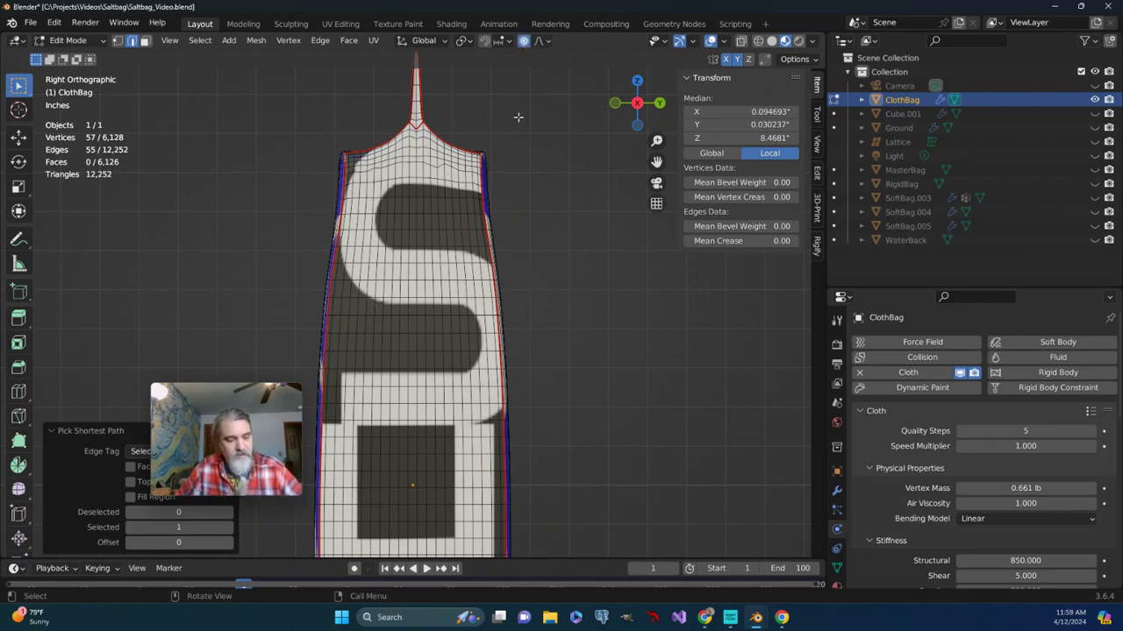
key("g")
key("z")
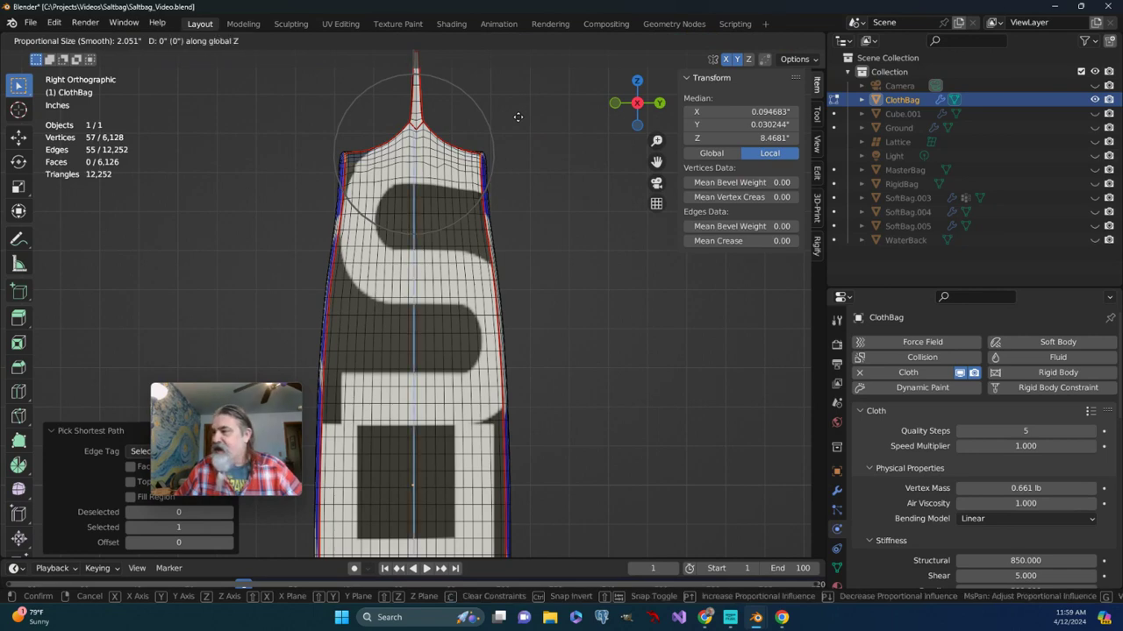
scroll(518, 117, "up", 15)
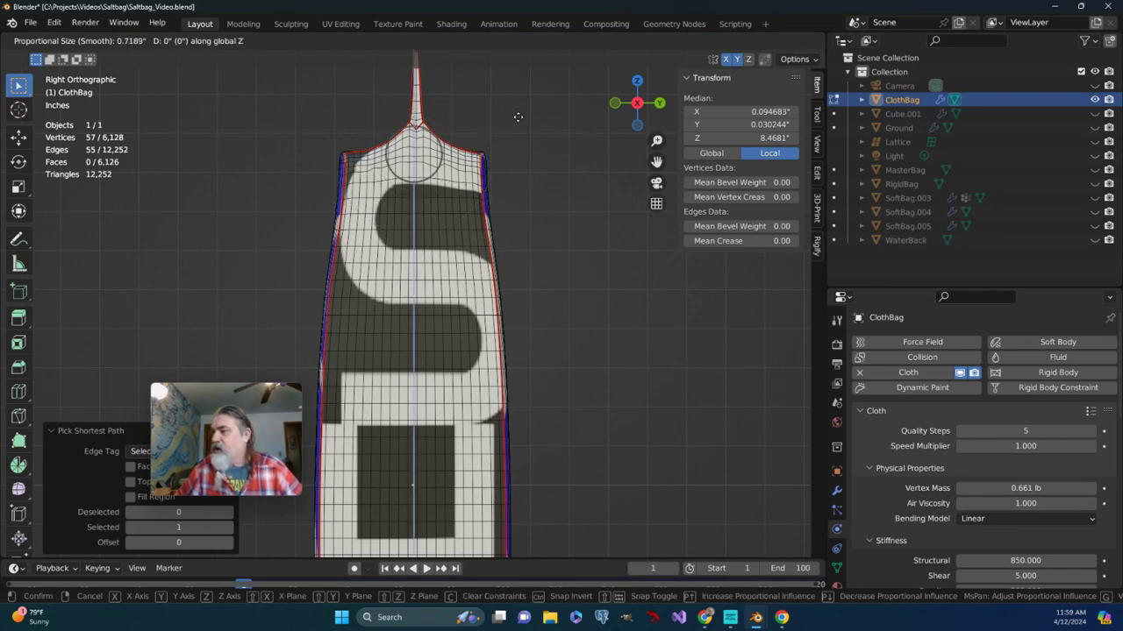
scroll(517, 117, "up", 1)
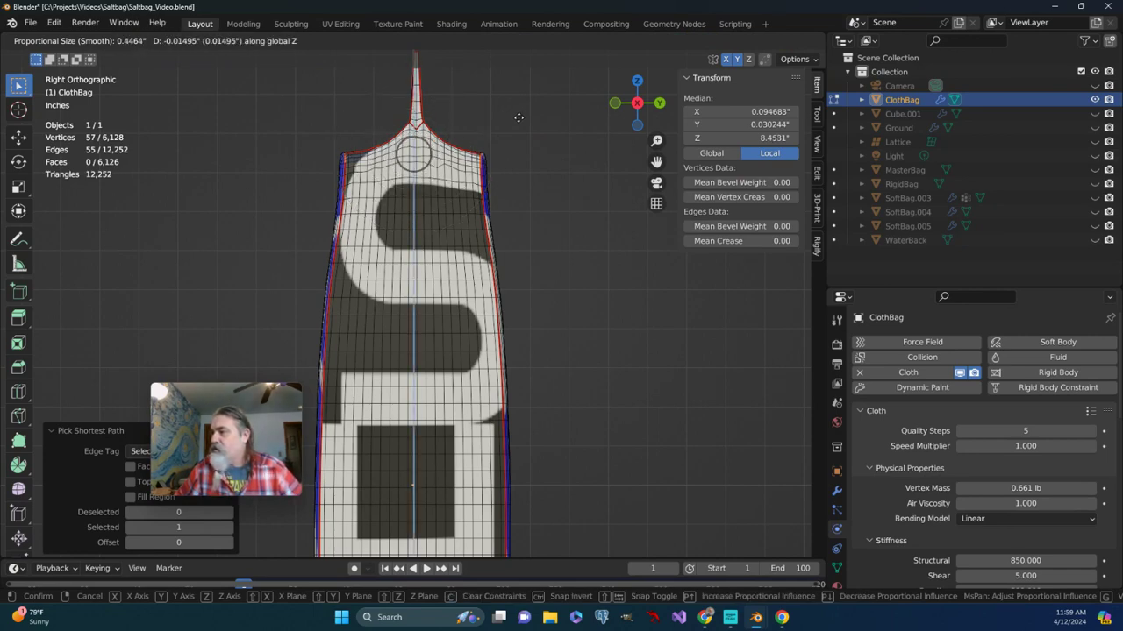
mouse_move(518, 118)
left_click(519, 120)
Return to Object Mode and examine the bag's reshaped top edges and overall form
mouse_move(514, 130)
middle_mouse_down()
mouse_move(488, 167)
mouse_move(388, 210)
mouse_move(333, 220)
mouse_move(243, 210)
mouse_move(187, 170)
mouse_move(234, 208)
mouse_move(215, 200)
middle_mouse_up()
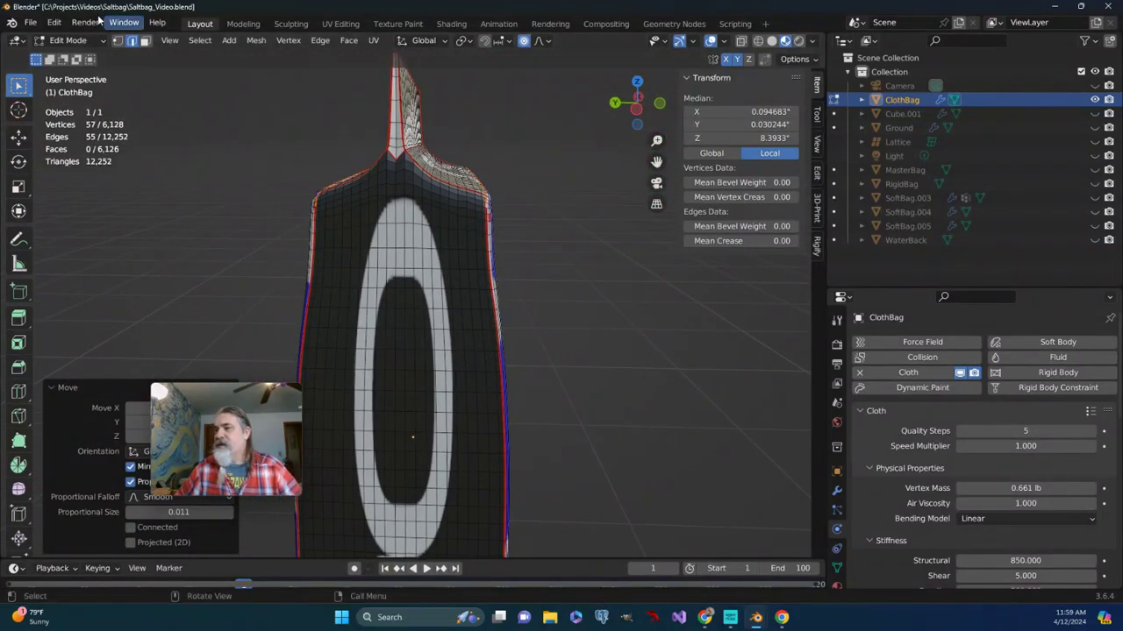
left_click(68, 40)
left_click(77, 57)
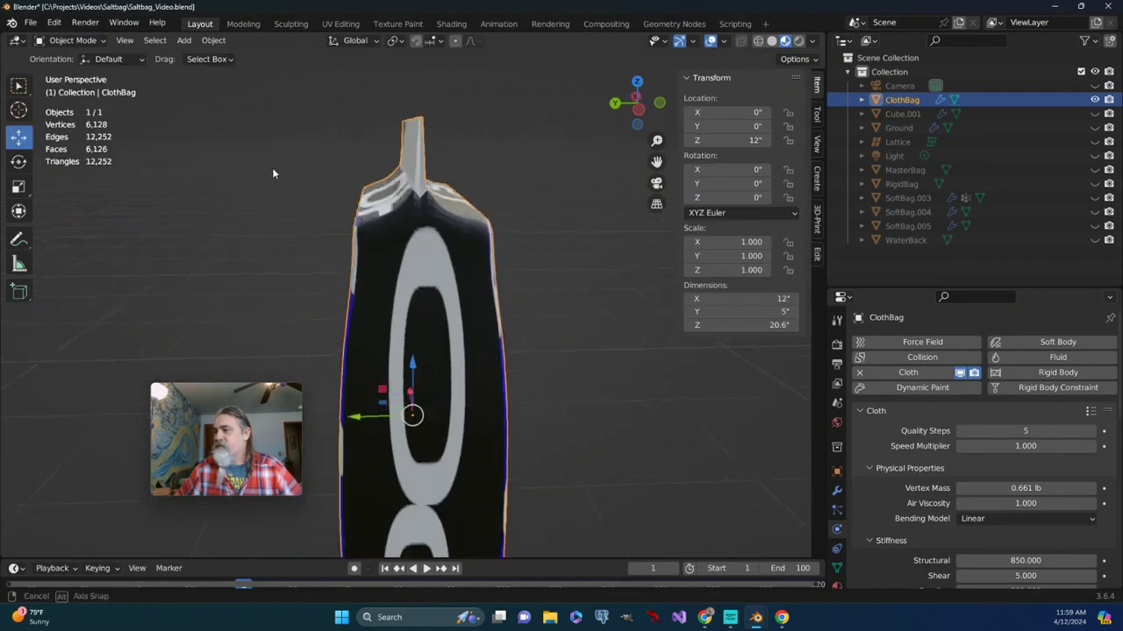
middle_click_drag(271, 168, 273, 219)
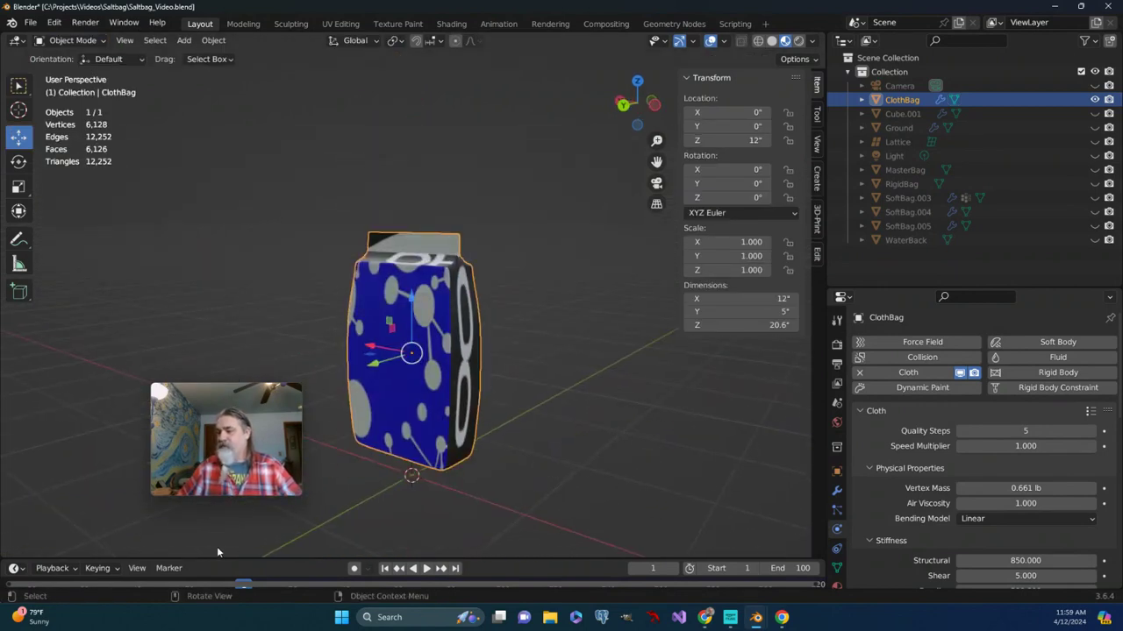